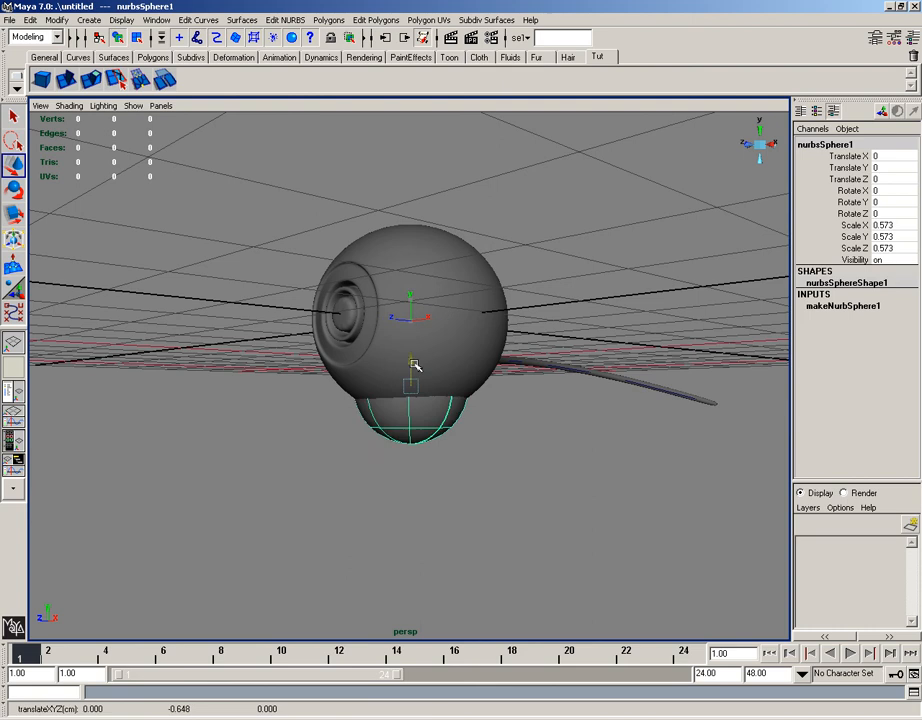
# Step: Shrink the NURBS sphere beneath the camera ball into a small knob and reposition it protruding from the ball's underside
pyautogui.press('r')
pyautogui.moveTo(421, 438); pyautogui.dragTo(325, 469, button='middle')
pyautogui.press('w')
pyautogui.moveTo(427, 460); pyautogui.dragTo(455, 395, button='middle')
pyautogui.keyDown('alt'); pyautogui.moveTo(455, 395); pyautogui.dragTo(449, 455, button='right'); pyautogui.keyUp('alt')
pyautogui.scroll(2, 449, 455)
pyautogui.scroll(-5, 447, 455)
pyautogui.click(488, 504)
pyautogui.keyDown('alt'); pyautogui.moveTo(488, 504); pyautogui.dragTo(360, 360); pyautogui.keyUp('alt')
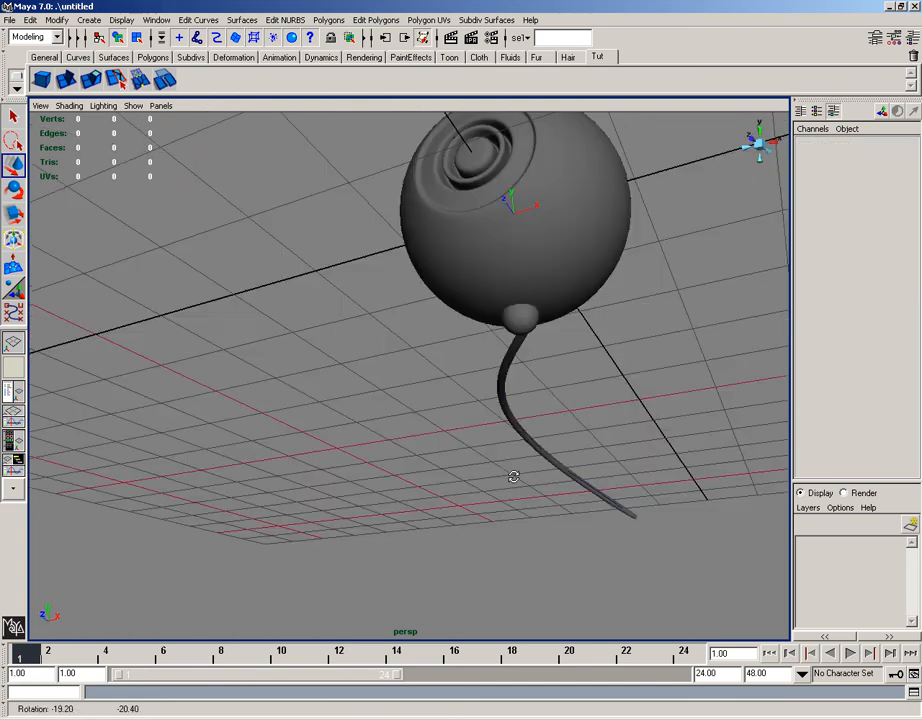
# Step: Create a polygon cylinder, scale it uniformly to about 0.529 and lower it to a Translate Y of about -1.545
pyautogui.click(89, 20)
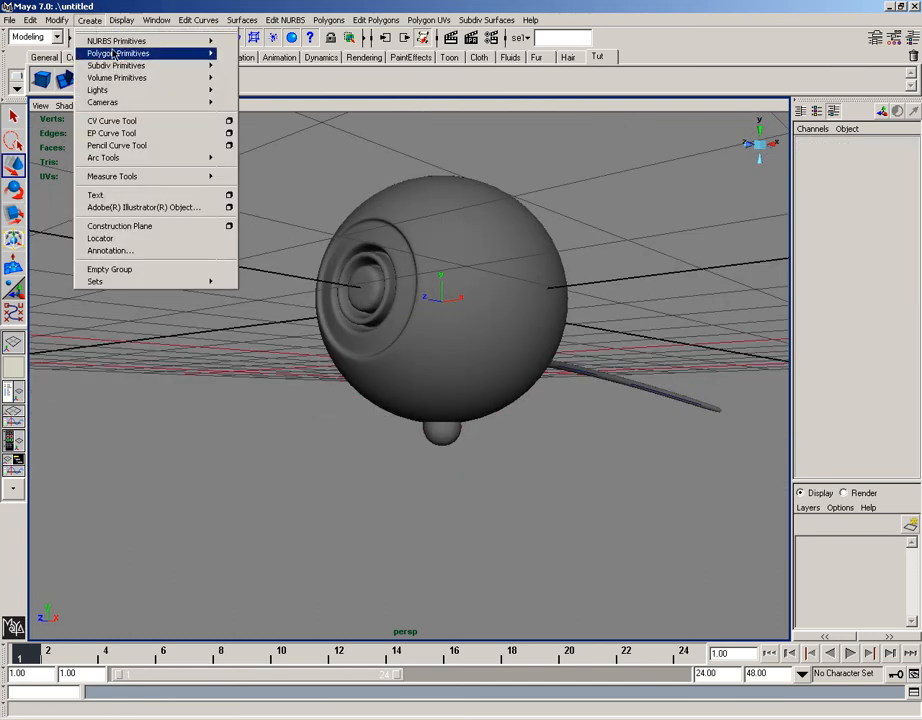
pyautogui.moveTo(168, 54)
pyautogui.click(243, 84)
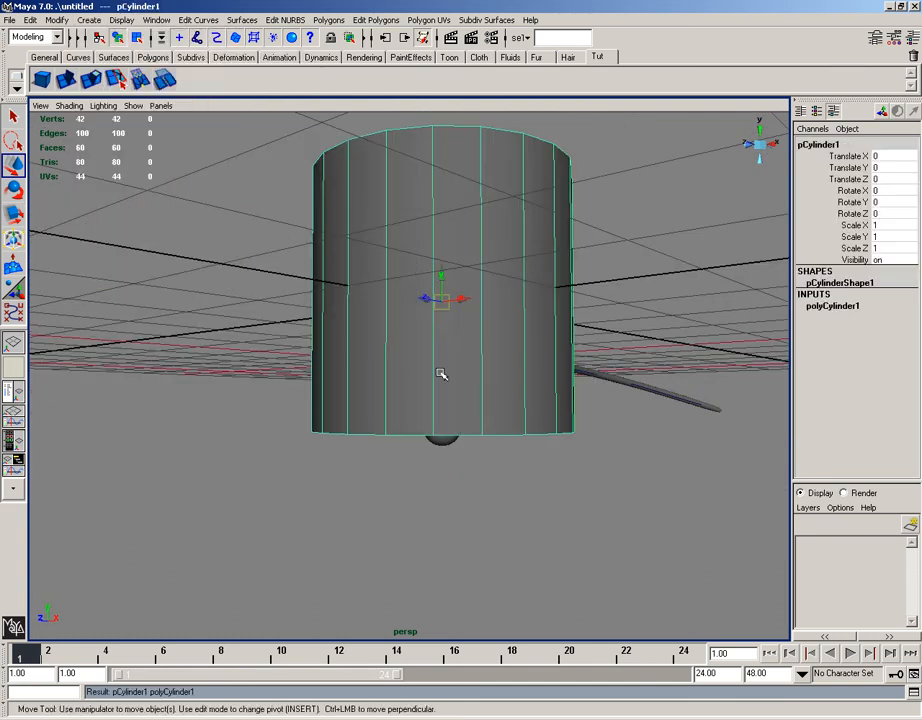
pyautogui.press('r')
pyautogui.moveTo(450, 303); pyautogui.dragTo(335, 291)
pyautogui.press('w')
pyautogui.moveTo(433, 283); pyautogui.dragTo(440, 475)
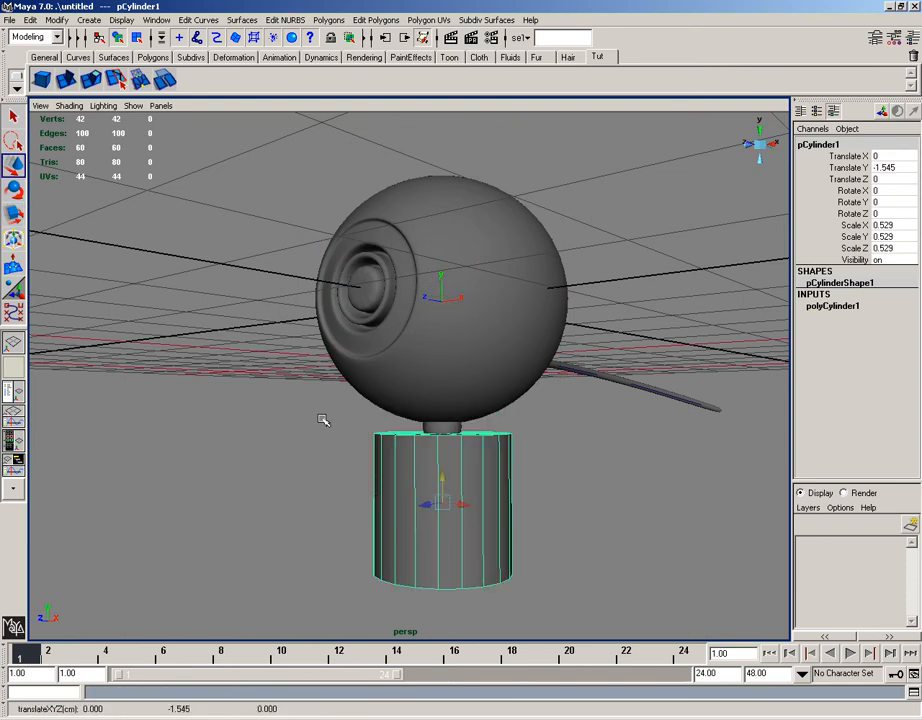
# Step: Scale the cylinder to about 0.166 in X and Z and 0.065 in Y, and raise it to Translate Y -1.133 against the knob
pyautogui.press('r')
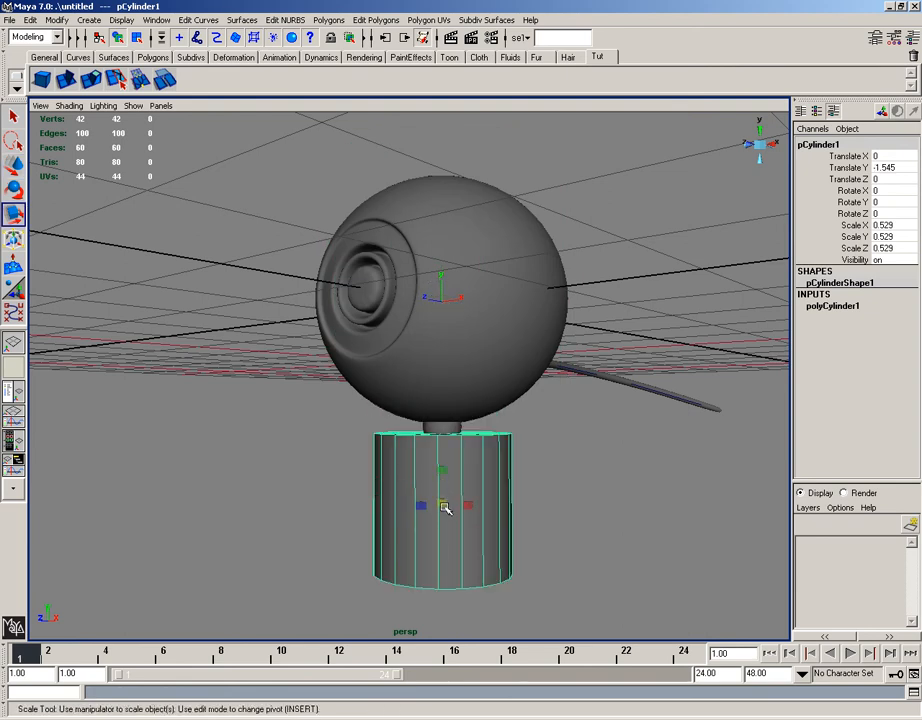
pyautogui.moveTo(446, 507)
pyautogui.mouseDown()
pyautogui.moveTo(429, 492)
pyautogui.moveTo(445, 506)
pyautogui.moveTo(445, 496)
pyautogui.moveTo(445, 510)
pyautogui.moveTo(410, 500)
pyautogui.moveTo(437, 486)
pyautogui.mouseUp()
pyautogui.keyDown('alt'); pyautogui.moveTo(437, 486); pyautogui.dragTo(489, 550, button='right'); pyautogui.keyUp('alt')
pyautogui.press('w')
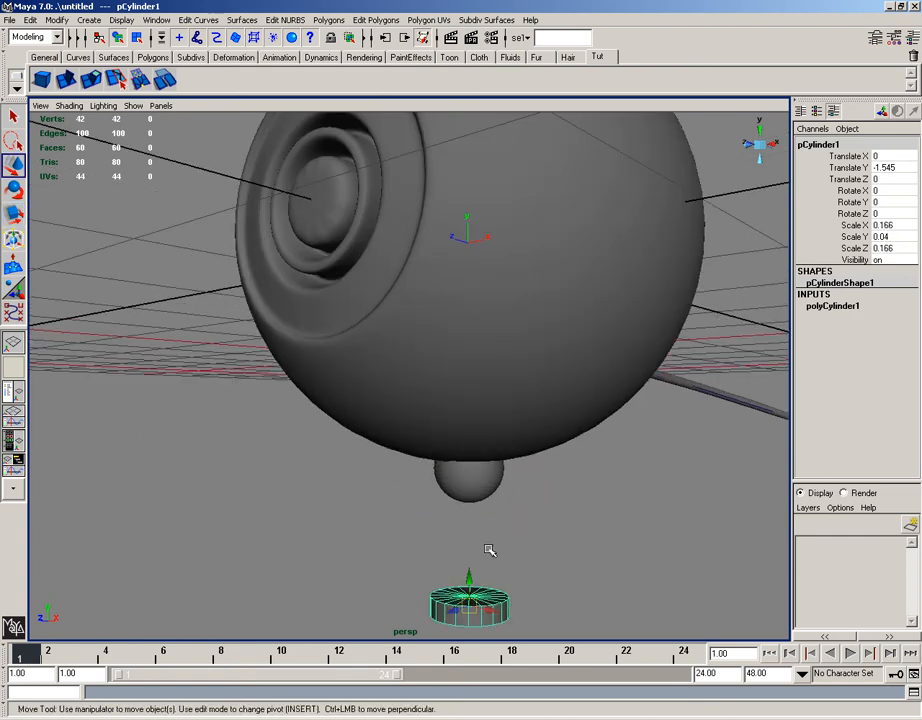
pyautogui.moveTo(471, 578); pyautogui.dragTo(508, 500)
pyautogui.press('r')
pyautogui.press('w')
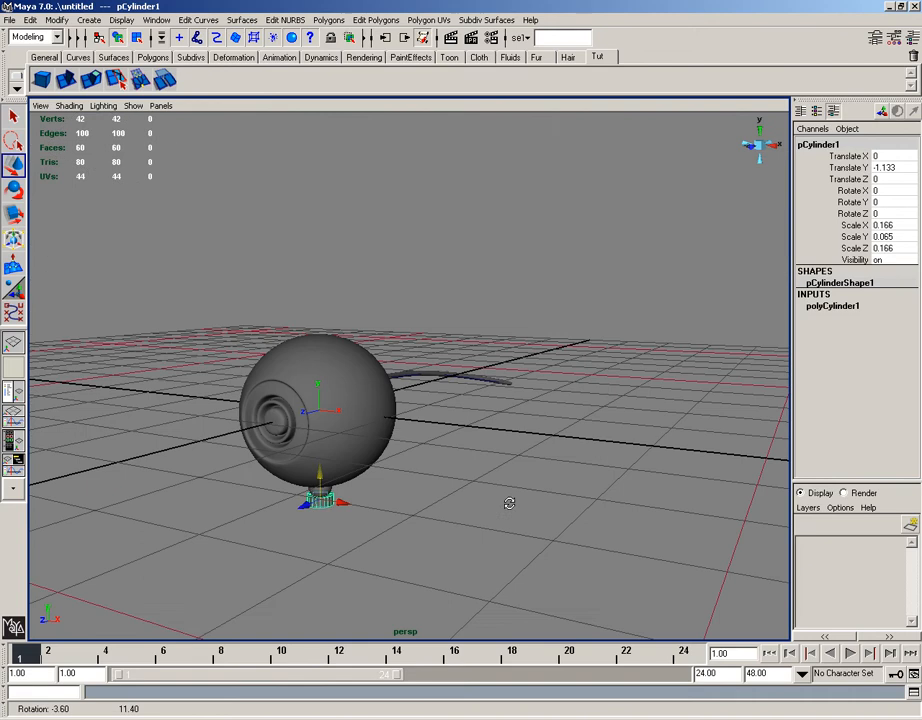
pyautogui.click(515, 410)
# Step: Create a polygon cube, lower it to about Y -1.783 and flatten it to about 0.581 in Scale X and 0.171 in Scale Y
pyautogui.click(88, 21)
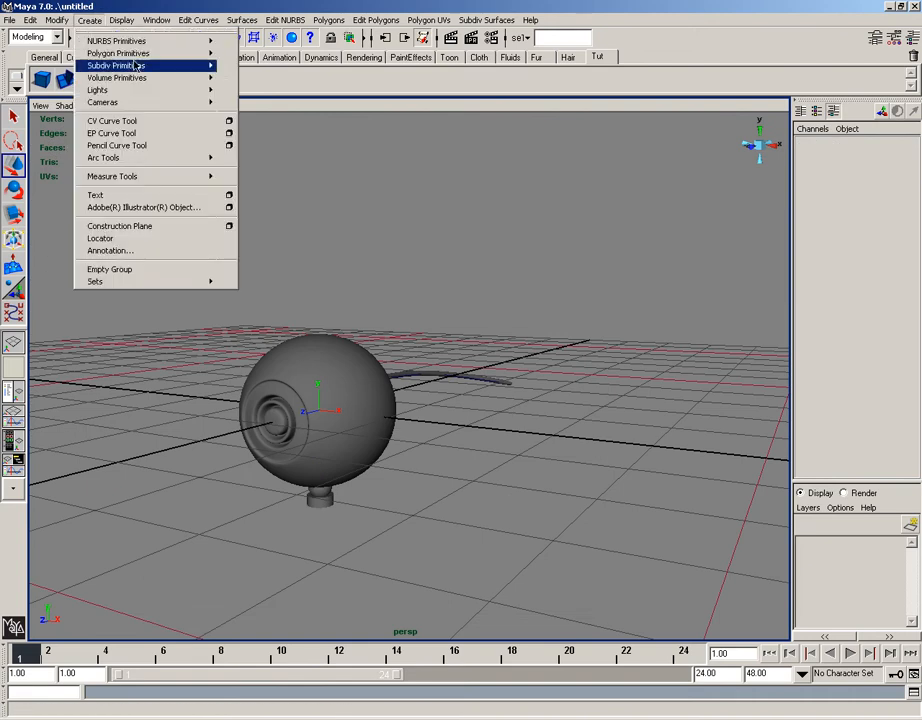
pyautogui.moveTo(150, 53)
pyautogui.click(248, 72)
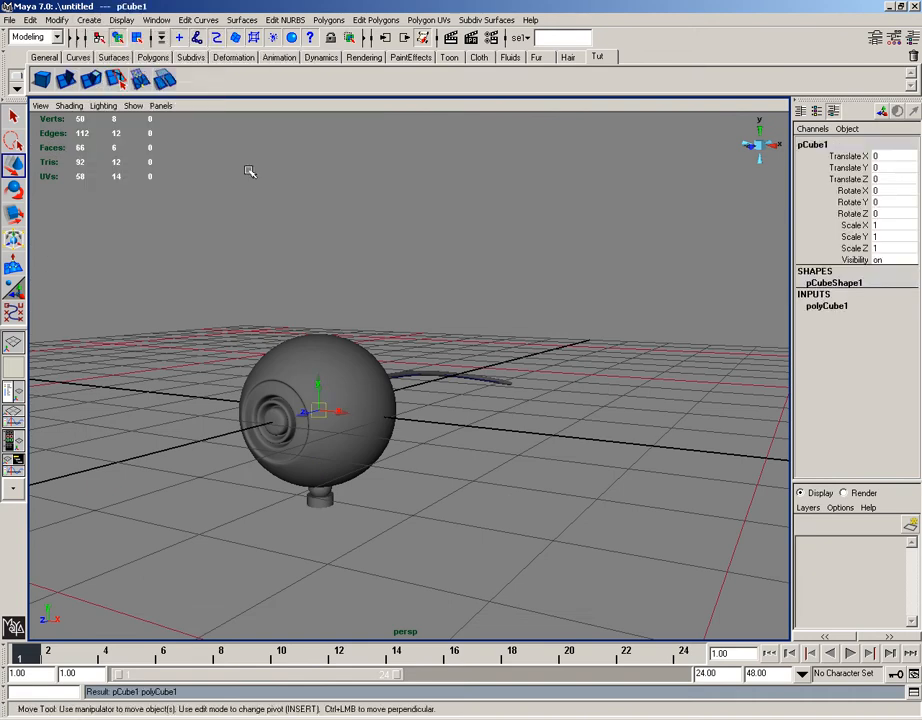
pyautogui.moveTo(318, 386); pyautogui.dragTo(325, 527)
pyautogui.press('r')
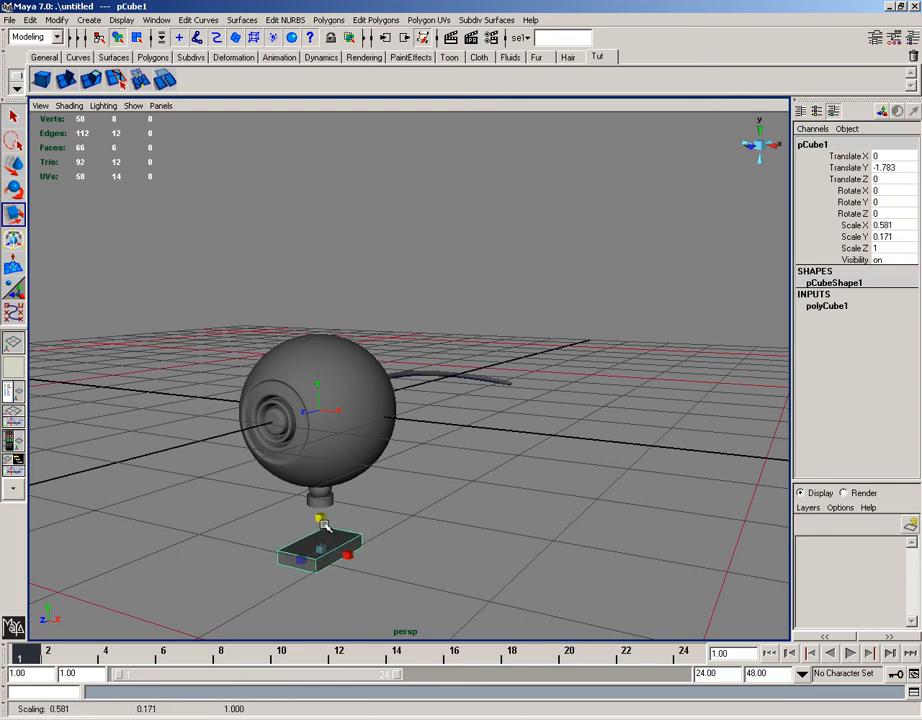
# Step: Set the cube's Subdivisions Width to 2
pyautogui.click(821, 307)
pyautogui.click(877, 352)
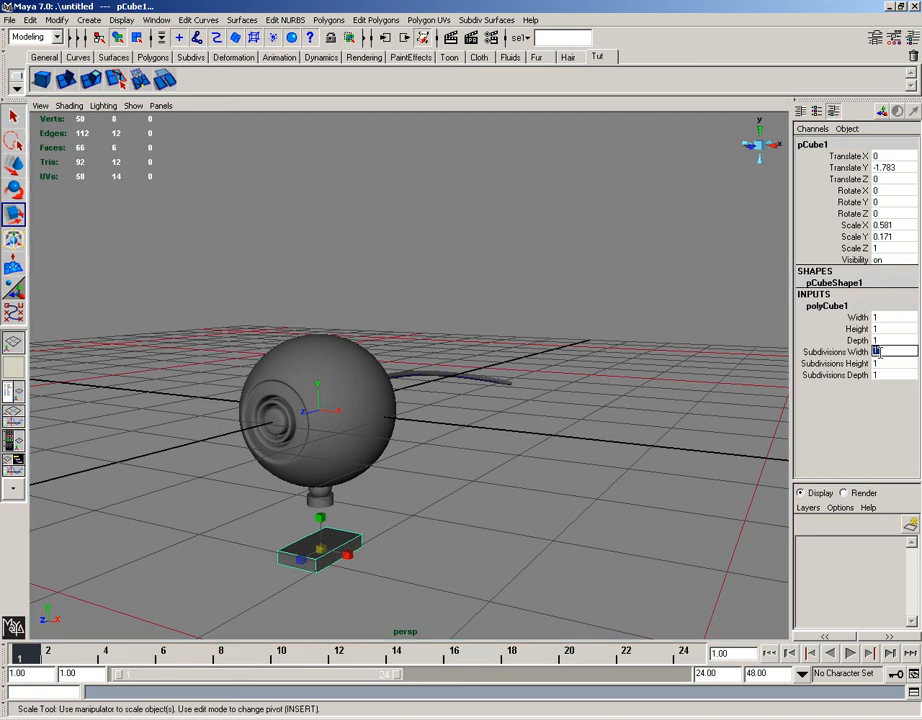
pyautogui.write('2')
pyautogui.press('Return')
# Step: Raise the flattened cube to a Translate Y of about -1.233 so it sits just under the cylinder
pyautogui.keyDown('alt'); pyautogui.moveTo(437, 583); pyautogui.dragTo(471, 588); pyautogui.keyUp('alt')
pyautogui.press('space')
pyautogui.moveTo(439, 561); pyautogui.dragTo(436, 502)
pyautogui.press('f')
pyautogui.press('w')
pyautogui.keyDown('alt'); pyautogui.moveTo(436, 502); pyautogui.dragTo(431, 556, button='right'); pyautogui.keyUp('alt')
pyautogui.keyDown('alt'); pyautogui.moveTo(431, 556); pyautogui.dragTo(434, 435, button='middle'); pyautogui.keyUp('alt')
# Step: Delete the faces of the flattened cube's negative-X half in the front view
pyautogui.moveTo(420, 497); pyautogui.dragTo(427, 531, button='right')
pyautogui.moveTo(368, 537); pyautogui.dragTo(381, 540)
pyautogui.hotkey('ctrl', 'x')
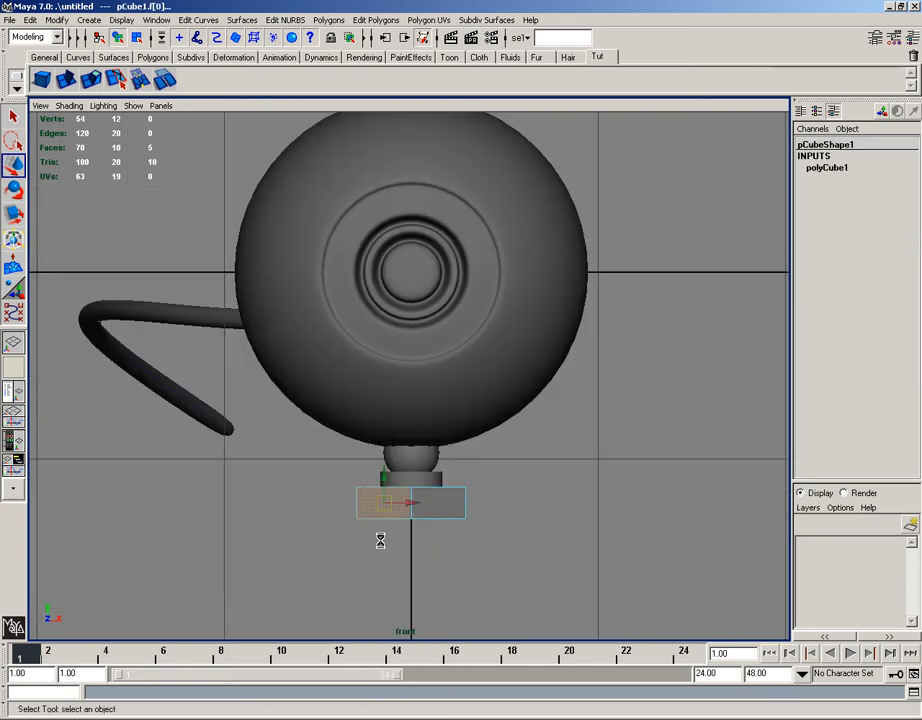
# Step: Select the vertices on the half block's open edge to align them with the centre axis, and return to object selection
pyautogui.moveTo(461, 504); pyautogui.dragTo(455, 504, button='right')
pyautogui.moveTo(392, 480); pyautogui.dragTo(416, 541)
pyautogui.press('w')
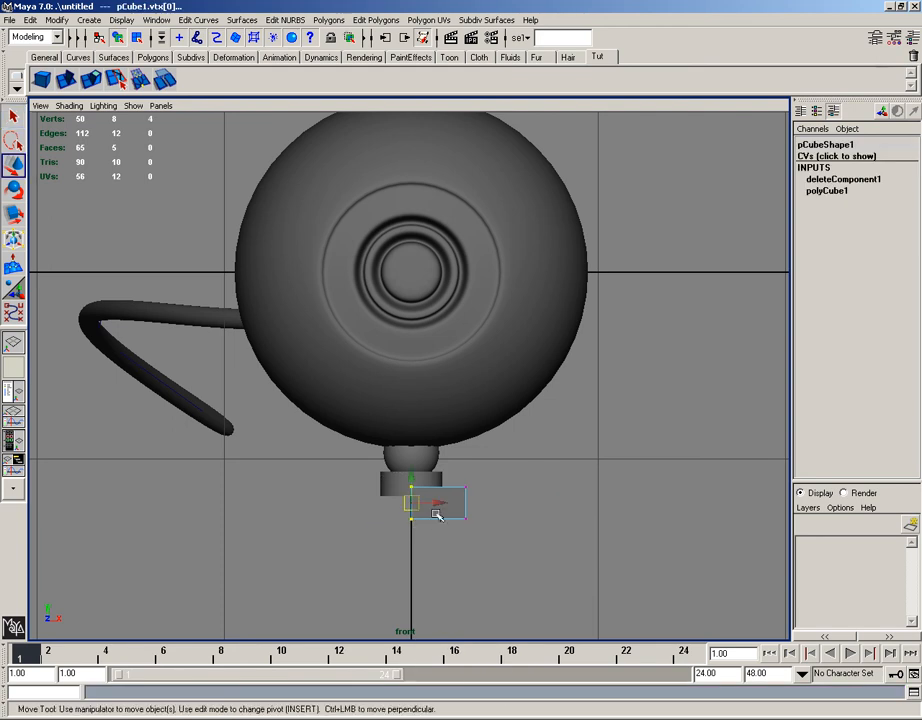
pyautogui.click(440, 505)
pyautogui.moveTo(424, 530); pyautogui.dragTo(467, 498, button='right')
pyautogui.press('space')
pyautogui.moveTo(452, 510); pyautogui.dragTo(463, 487)
pyautogui.keyDown('alt'); pyautogui.moveTo(463, 487); pyautogui.dragTo(320, 475); pyautogui.keyUp('alt')
pyautogui.keyDown('alt'); pyautogui.moveTo(320, 480); pyautogui.dragTo(415, 495, button='right'); pyautogui.keyUp('alt')
pyautogui.keyDown('alt'); pyautogui.moveTo(415, 495); pyautogui.dragTo(600, 446, button='middle'); pyautogui.keyUp('alt')
pyautogui.keyDown('alt'); pyautogui.moveTo(469, 480); pyautogui.dragTo(442, 484); pyautogui.keyUp('alt')
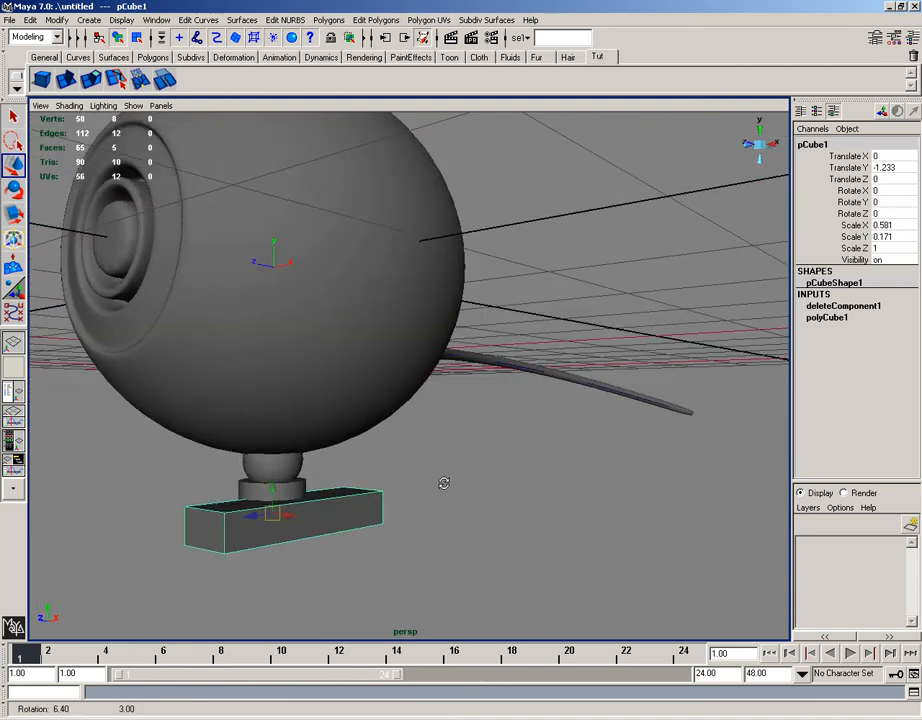
# Step: Slice the block vertically in front of the knob with the Cut Faces Tool and shift it back to about Translate Z -0.25
pyautogui.press('space')
pyautogui.moveTo(316, 549); pyautogui.dragTo(379, 531)
pyautogui.press('f')
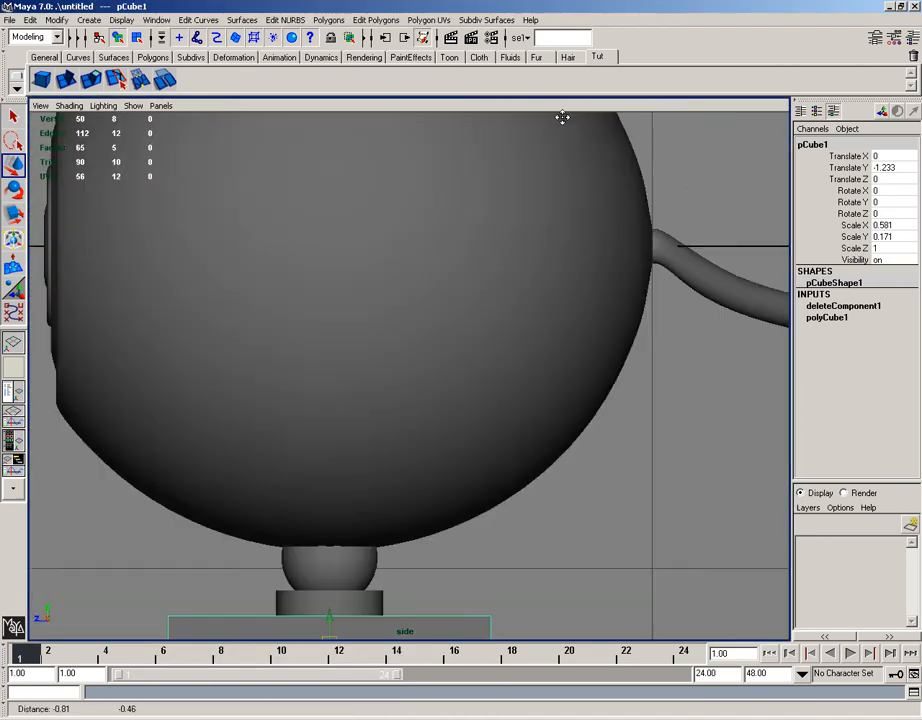
pyautogui.click(376, 19)
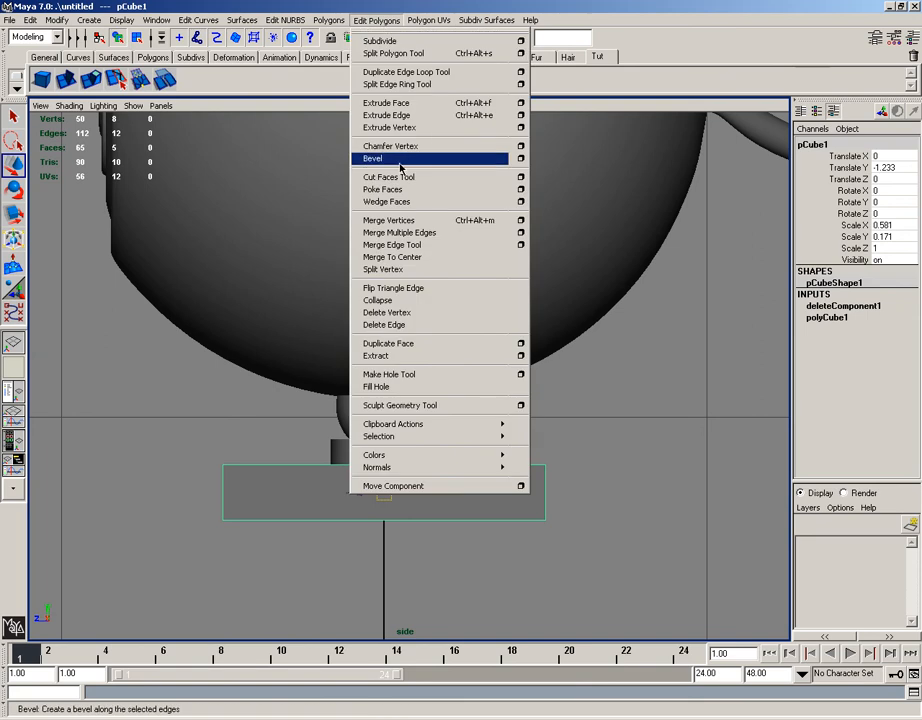
pyautogui.click(414, 177)
pyautogui.moveTo(345, 497); pyautogui.dragTo(338, 501)
pyautogui.moveTo(336, 497); pyautogui.dragTo(330, 487, button='right')
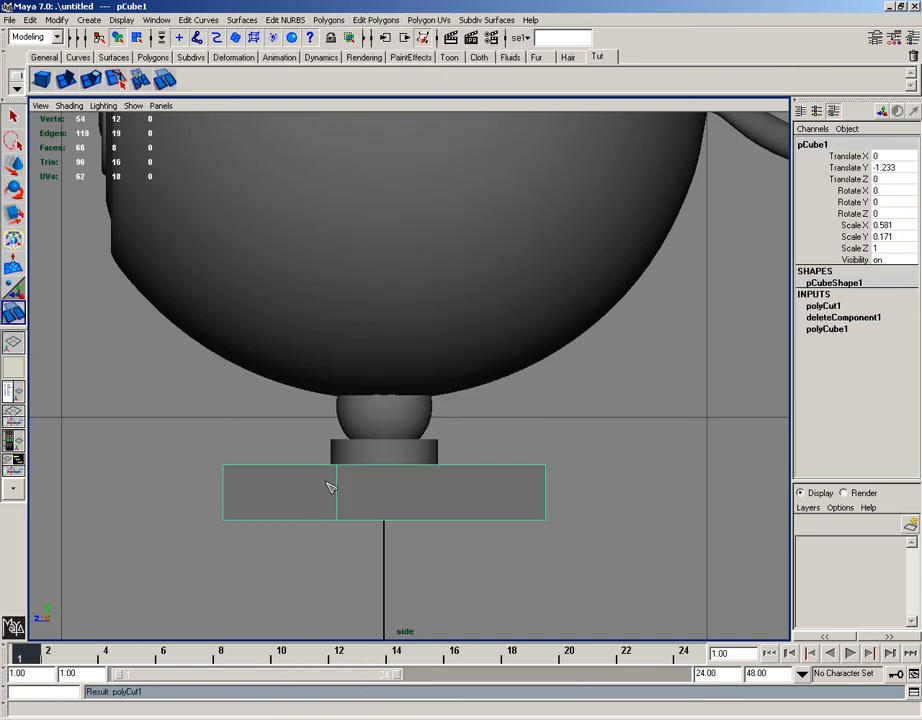
pyautogui.click(14, 164)
pyautogui.moveTo(360, 492); pyautogui.dragTo(438, 495)
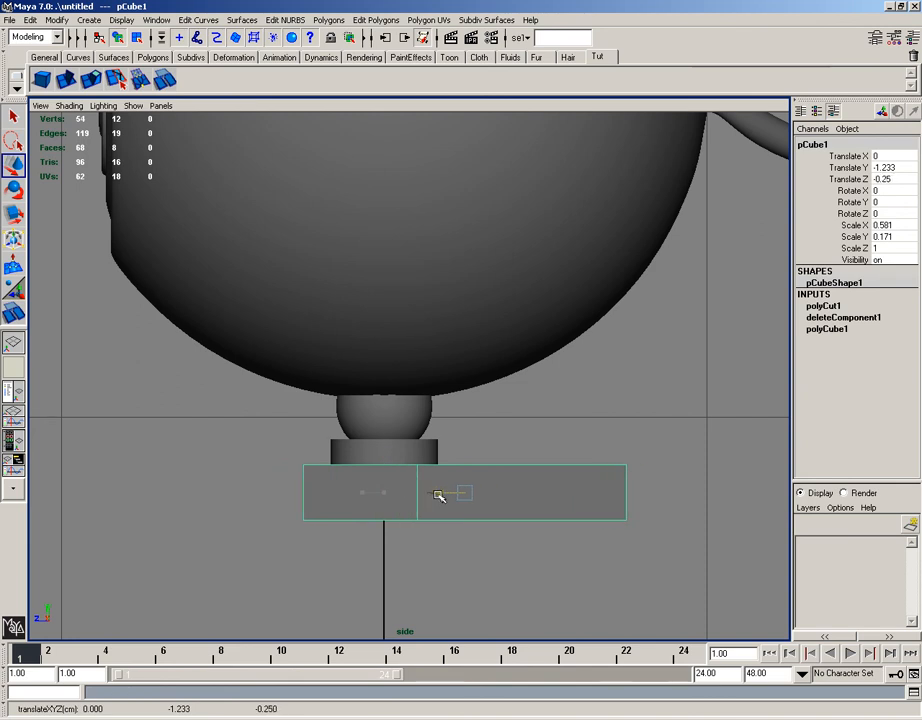
# Step: Pick the outer side face of the block's front section and examine it in the perspective view
pyautogui.moveTo(399, 481); pyautogui.dragTo(401, 510, button='right')
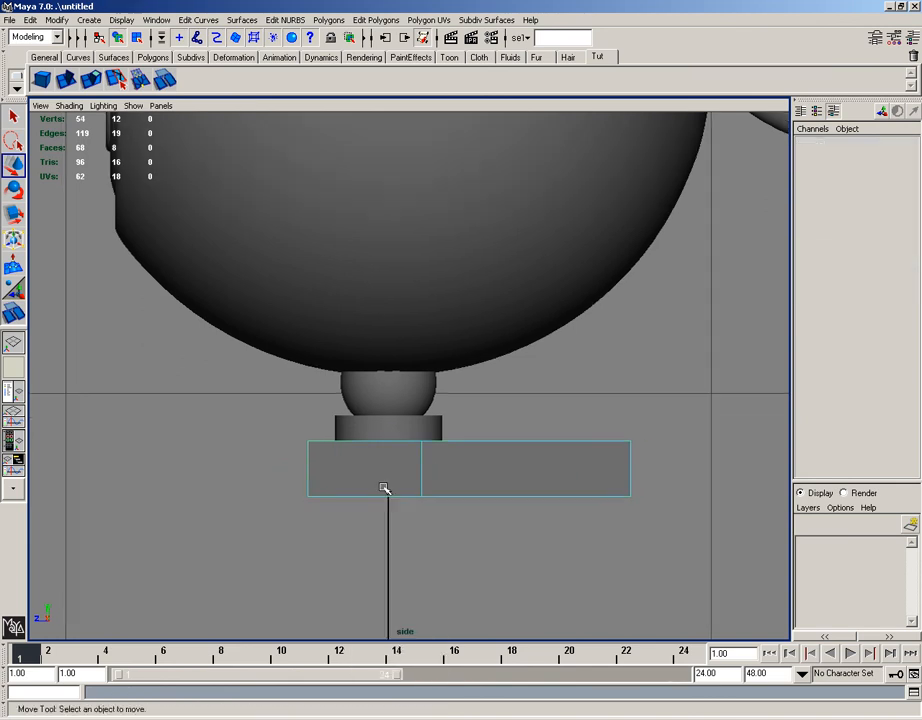
pyautogui.click(383, 487)
pyautogui.press('space')
pyautogui.moveTo(383, 487); pyautogui.dragTo(471, 444)
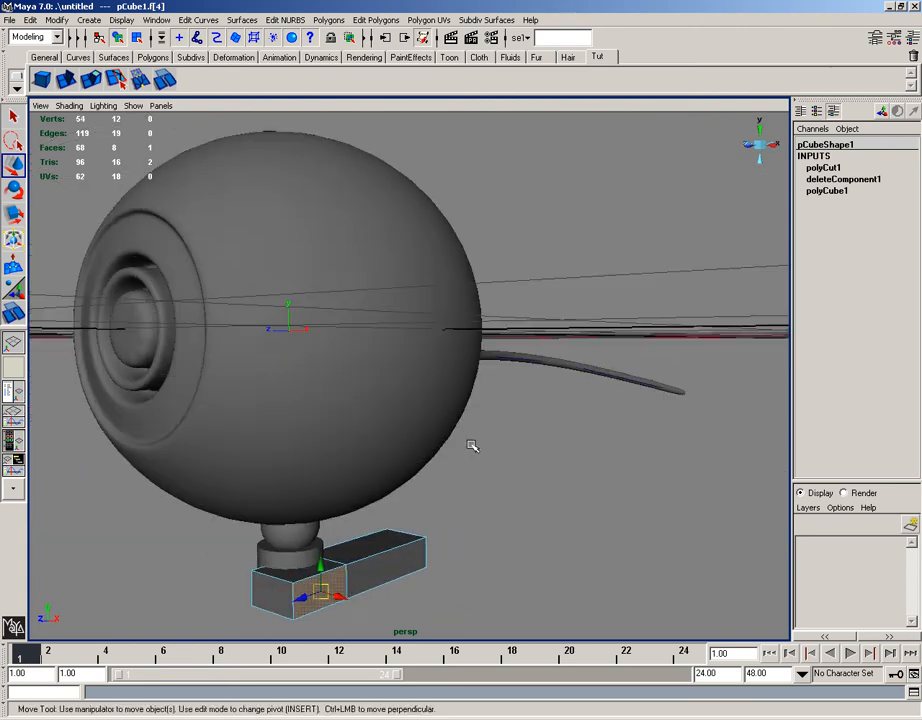
# Step: Clear the face selection and display the top view in X-Ray shading to reveal the block beneath the ball
pyautogui.press('space')
pyautogui.moveTo(397, 524); pyautogui.dragTo(372, 512)
pyautogui.click(379, 512)
pyautogui.keyDown('alt'); pyautogui.moveTo(484, 451); pyautogui.dragTo(453, 311, button='middle'); pyautogui.keyUp('alt')
pyautogui.moveTo(453, 311)
pyautogui.keyDown('alt'); pyautogui.mouseDown(button='right')
pyautogui.moveTo(457, 341)
pyautogui.moveTo(438, 294)
pyautogui.mouseUp(button='right'); pyautogui.keyUp('alt')
pyautogui.keyDown('alt'); pyautogui.moveTo(438, 294); pyautogui.dragTo(445, 463, button='middle'); pyautogui.keyUp('alt')
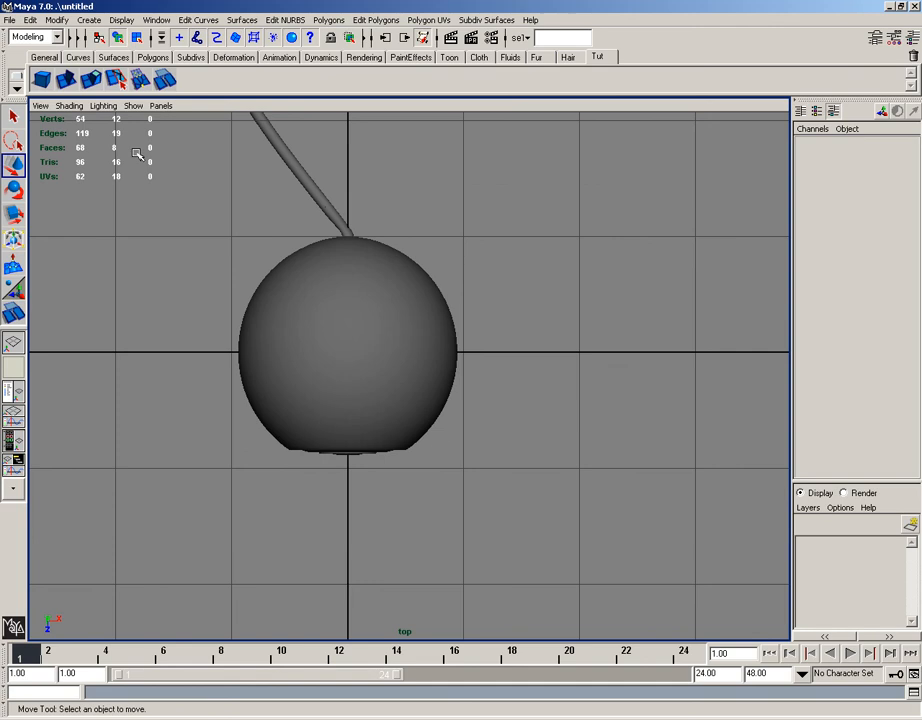
pyautogui.click(62, 108)
pyautogui.click(90, 257)
pyautogui.moveTo(360, 370)
pyautogui.keyDown('alt'); pyautogui.mouseDown(button='right')
pyautogui.moveTo(372, 335)
pyautogui.moveTo(370, 384)
pyautogui.mouseUp(button='right'); pyautogui.keyUp('alt')
pyautogui.keyDown('alt'); pyautogui.moveTo(370, 384); pyautogui.dragTo(322, 494, button='middle'); pyautogui.keyUp('alt')
# Step: Draw a five-point CV curve in the top view from the block's front section, sweeping outward and back past the ball
pyautogui.click(89, 20)
pyautogui.click(111, 121)
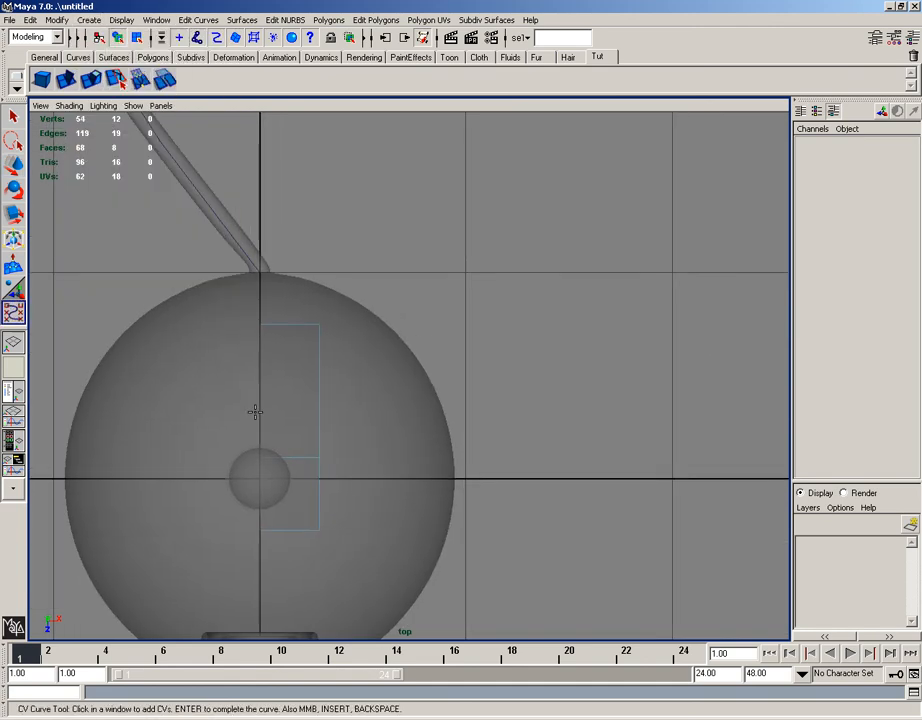
pyautogui.click(309, 491)
pyautogui.click(378, 481)
pyautogui.click(466, 379)
pyautogui.moveTo(494, 226); pyautogui.dragTo(493, 213)
pyautogui.moveTo(489, 135); pyautogui.dragTo(488, 128)
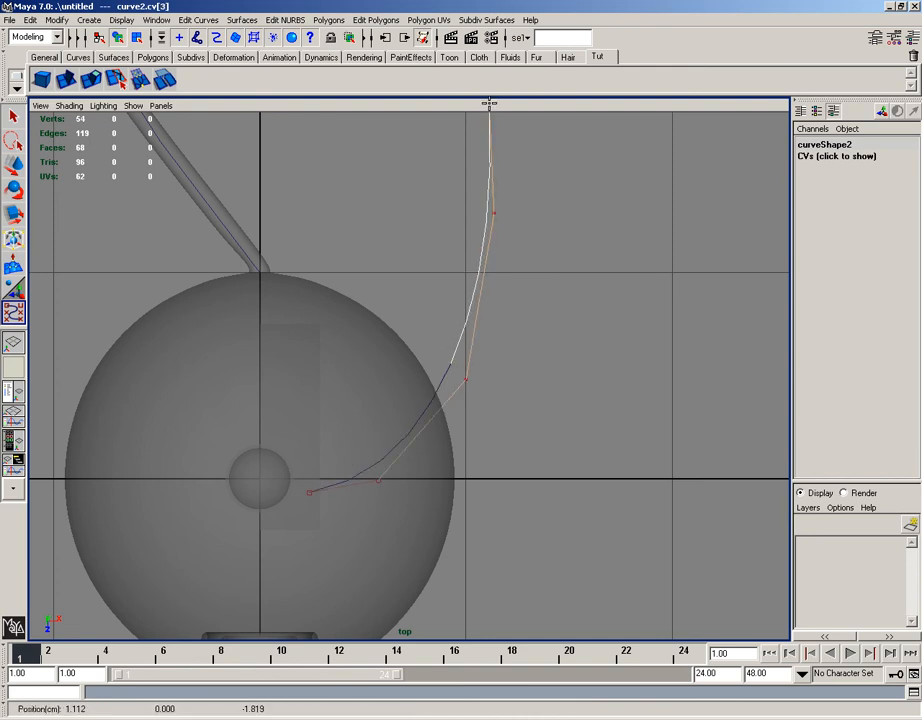
pyautogui.press('Return')
# Step: Lower the curve in the front view to a Translate Y of about -1.131
pyautogui.press('space')
pyautogui.moveTo(332, 473); pyautogui.dragTo(404, 492)
pyautogui.press('space')
pyautogui.keyDown('alt'); pyautogui.moveTo(431, 462); pyautogui.dragTo(341, 536, button='middle'); pyautogui.keyUp('alt')
pyautogui.moveTo(323, 326); pyautogui.dragTo(377, 530)
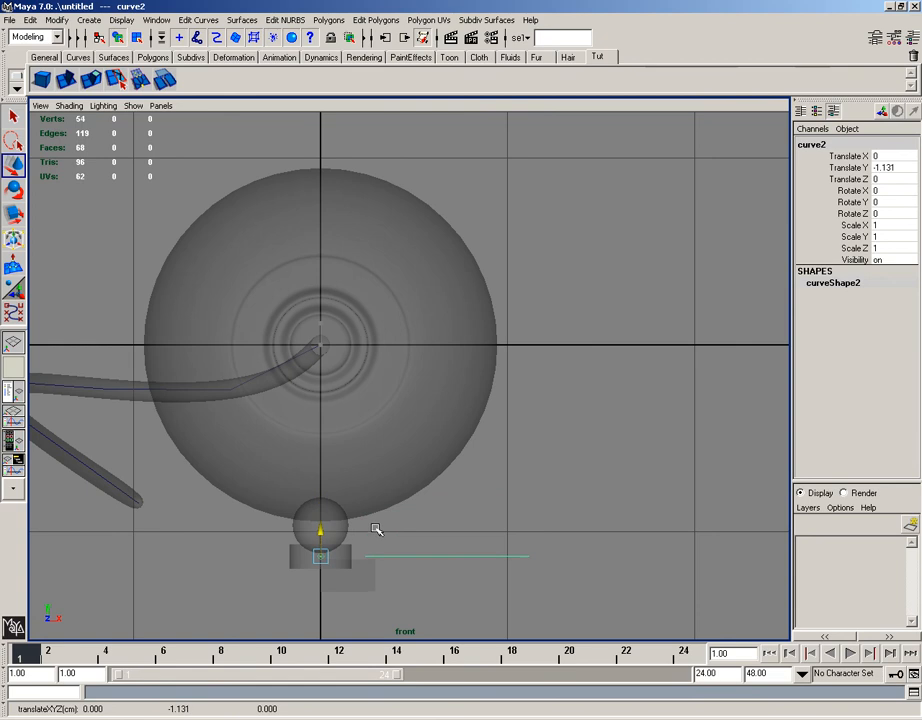
pyautogui.moveTo(338, 551)
pyautogui.mouseDown()
pyautogui.moveTo(323, 556)
pyautogui.moveTo(345, 560)
pyautogui.mouseUp()
pyautogui.press('z')
# Step: Move the curve's first control vertex down to about Y -1.247, at the middle of the block's side face
pyautogui.moveTo(368, 521); pyautogui.dragTo(338, 524, button='right')
pyautogui.moveTo(355, 586); pyautogui.dragTo(402, 502, button='right')
pyautogui.moveTo(414, 552); pyautogui.dragTo(405, 563, button='right')
pyautogui.moveTo(351, 543)
pyautogui.mouseDown()
pyautogui.moveTo(381, 574)
pyautogui.moveTo(367, 554)
pyautogui.mouseUp()
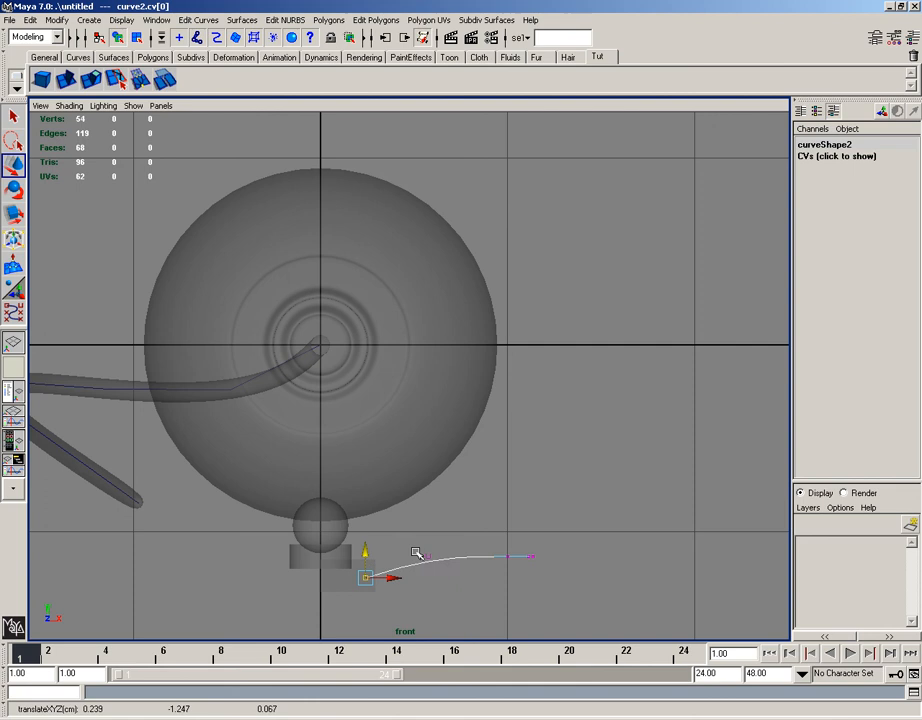
# Step: Lower the curve's outer control vertices in the front view so the curve dips away from the block
pyautogui.moveTo(441, 582); pyautogui.dragTo(416, 542)
pyautogui.moveTo(429, 533); pyautogui.dragTo(431, 595)
pyautogui.keyDown('alt'); pyautogui.moveTo(455, 598); pyautogui.dragTo(447, 442, button='middle'); pyautogui.keyUp('alt')
pyautogui.moveTo(420, 437); pyautogui.dragTo(420, 447)
pyautogui.moveTo(566, 422); pyautogui.dragTo(498, 488)
pyautogui.press('space')
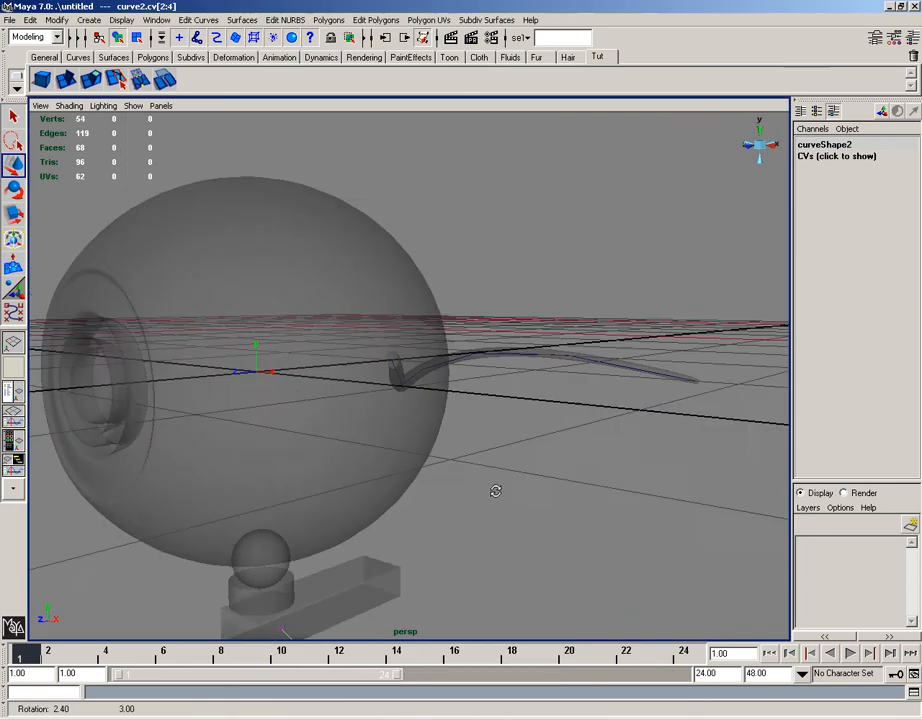
# Step: Extrude the outer side face of the block's front section along the curve
pyautogui.keyDown('alt'); pyautogui.moveTo(497, 490); pyautogui.dragTo(503, 433, button='right'); pyautogui.keyUp('alt')
pyautogui.scroll(9, 502, 433)
pyautogui.keyDown('alt'); pyautogui.moveTo(496, 432); pyautogui.dragTo(479, 459); pyautogui.keyUp('alt')
pyautogui.keyDown('alt'); pyautogui.moveTo(479, 459); pyautogui.dragTo(576, 356, button='middle'); pyautogui.keyUp('alt')
pyautogui.moveTo(549, 369)
pyautogui.keyDown('alt'); pyautogui.mouseDown()
pyautogui.moveTo(541, 381)
pyautogui.moveTo(541, 371)
pyautogui.mouseUp(); pyautogui.keyUp('alt')
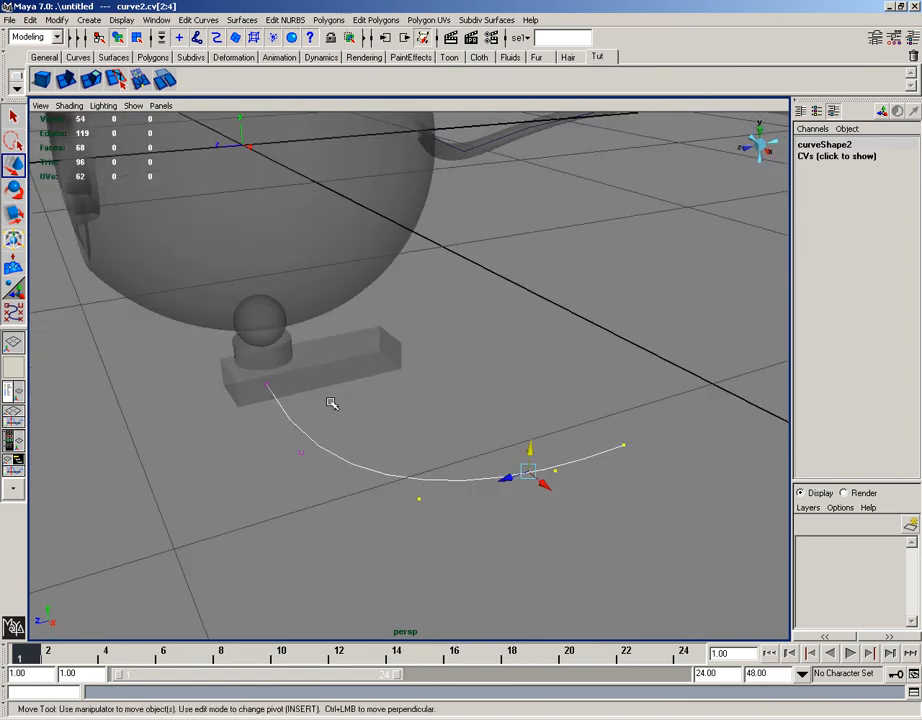
pyautogui.moveTo(324, 442); pyautogui.dragTo(305, 406, button='right')
pyautogui.press('F8')
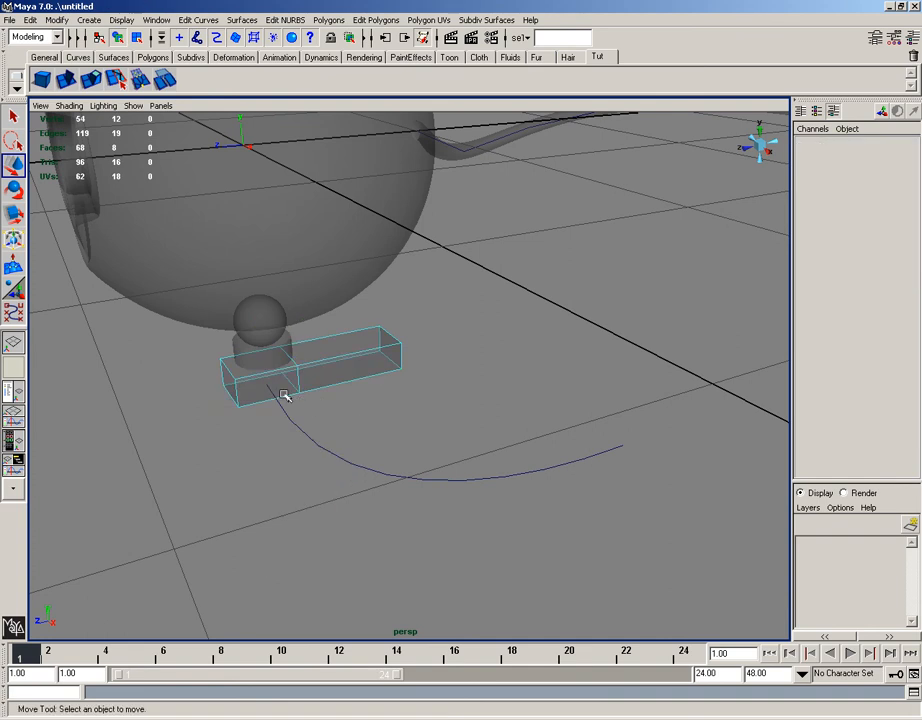
pyautogui.click(272, 386)
pyautogui.click(313, 442)
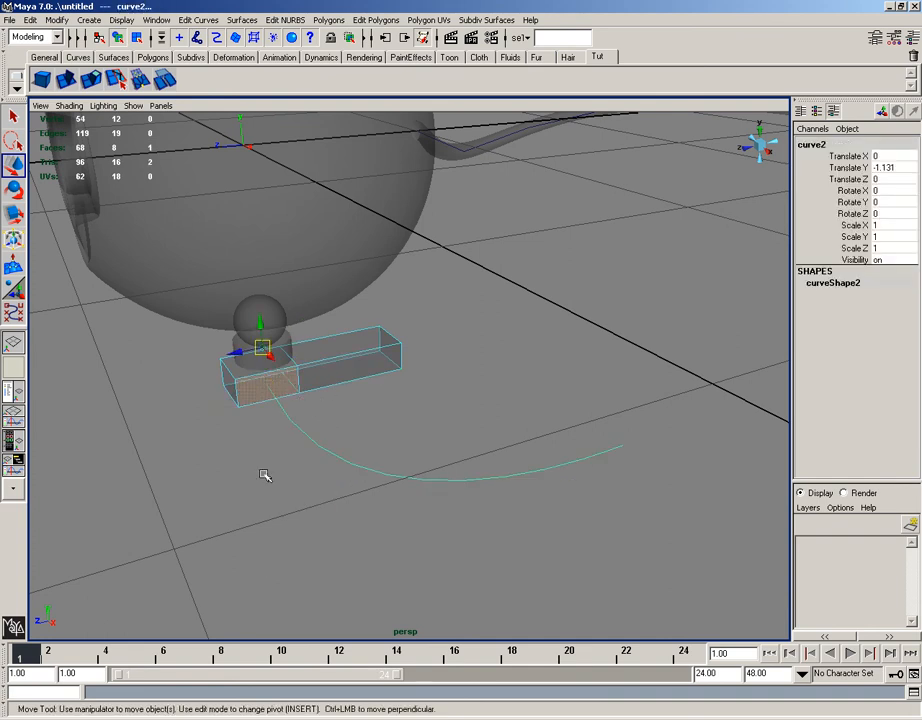
pyautogui.click(91, 80)
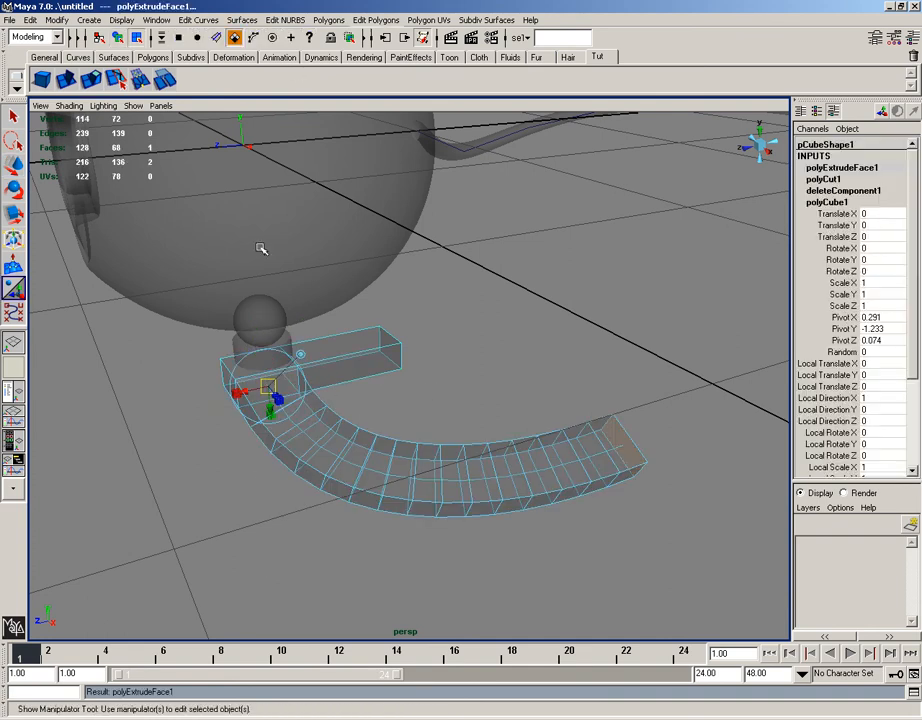
# Step: Set the extrusion's Divisions to 10 and reselect the whole block as an object
pyautogui.keyDown('alt'); pyautogui.moveTo(588, 410); pyautogui.dragTo(523, 465); pyautogui.keyUp('alt')
pyautogui.scroll(-5, 860, 445)
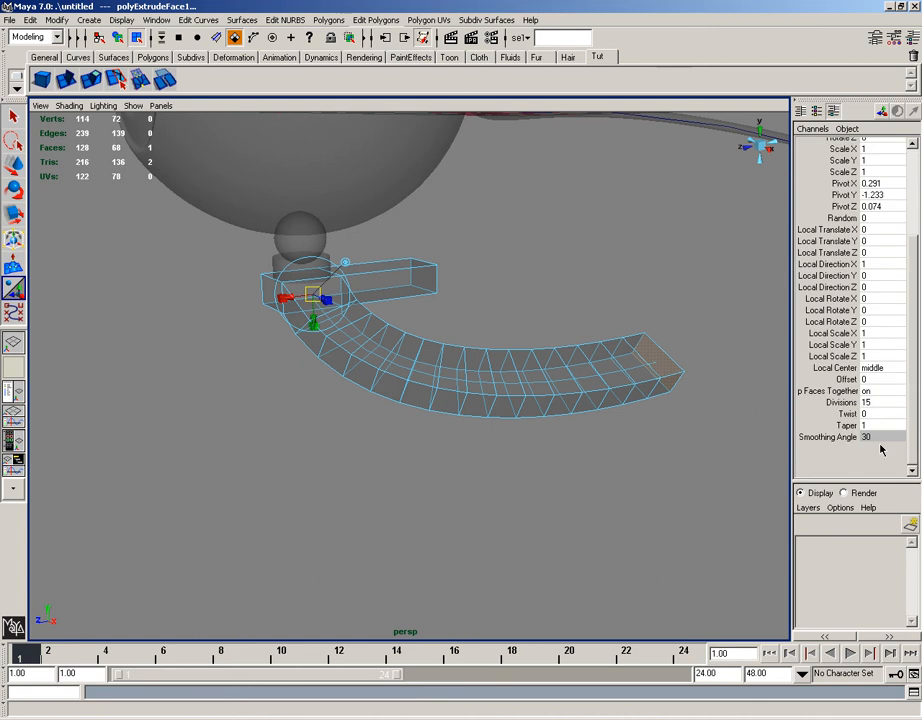
pyautogui.doubleClick(876, 413)
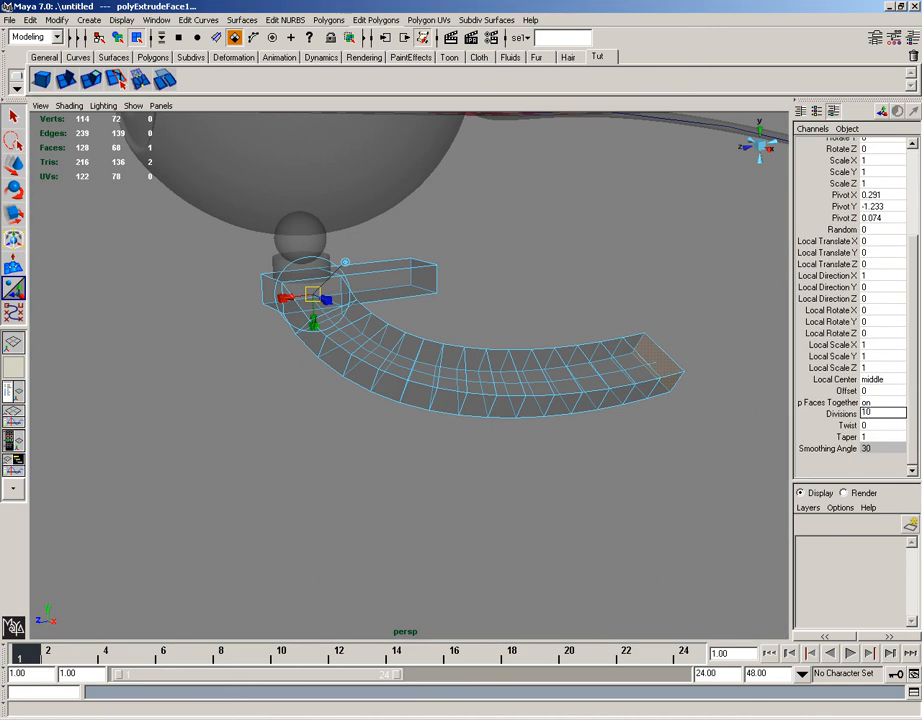
pyautogui.doubleClick(877, 426)
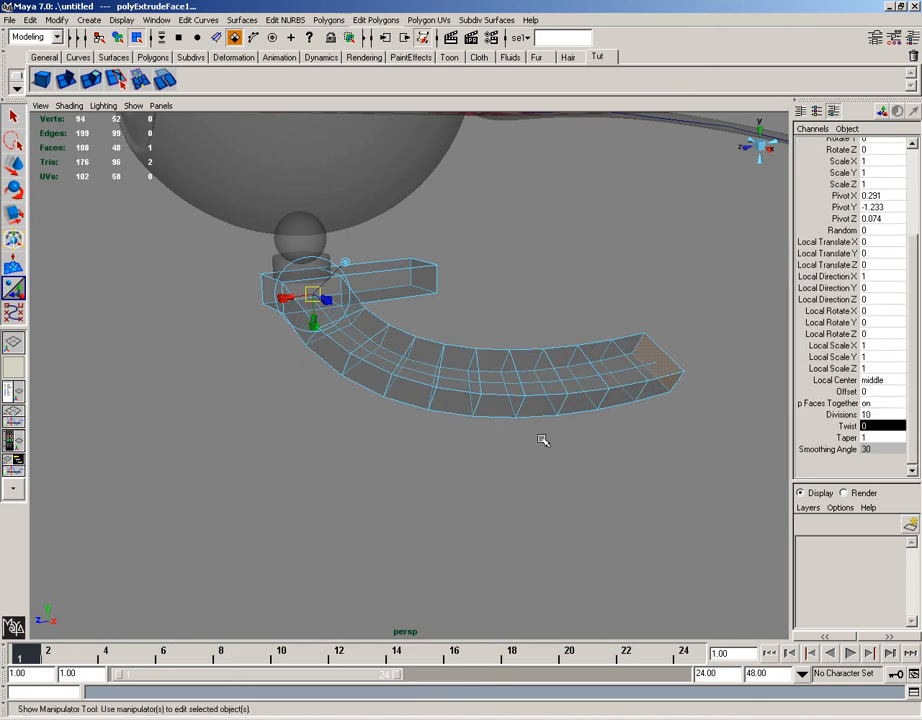
pyautogui.moveTo(425, 378); pyautogui.dragTo(432, 366, button='right')
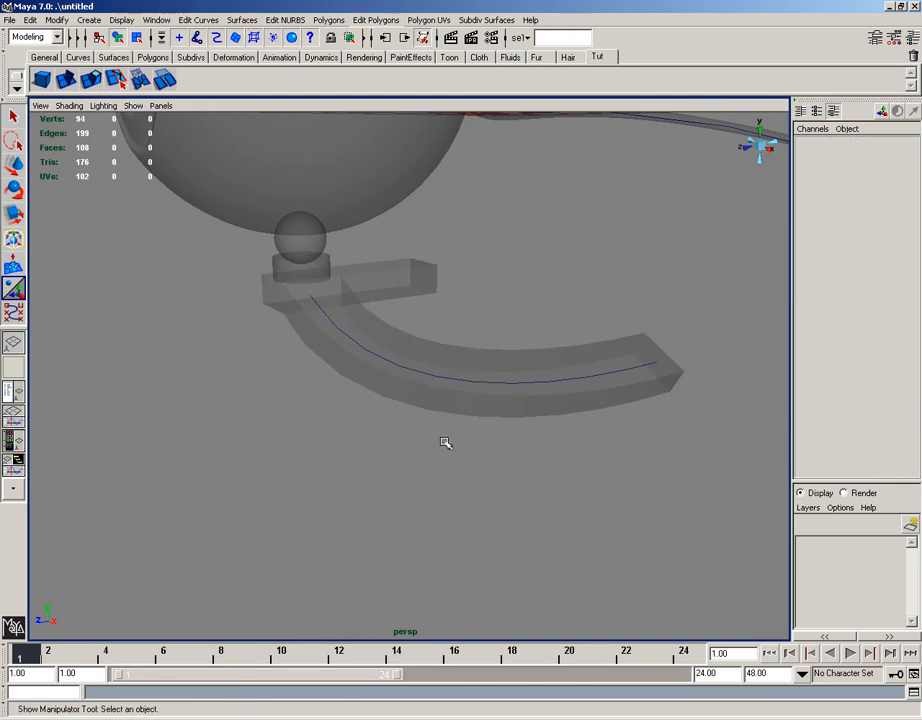
pyautogui.click(428, 354)
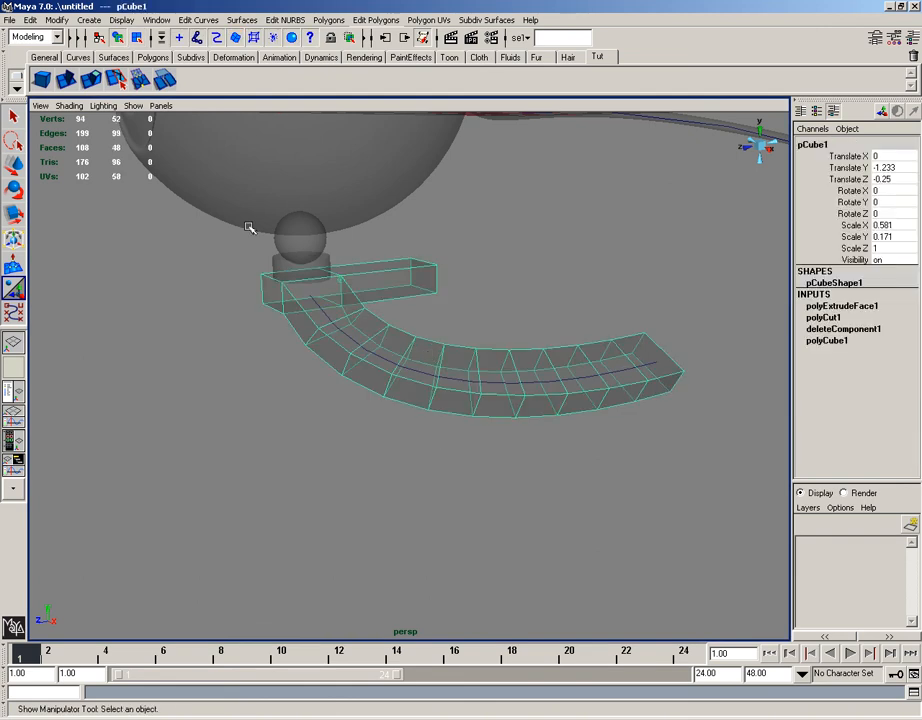
# Step: Delete the construction history of the block with the curved leg
pyautogui.click(57, 20)
pyautogui.moveTo(31, 20)
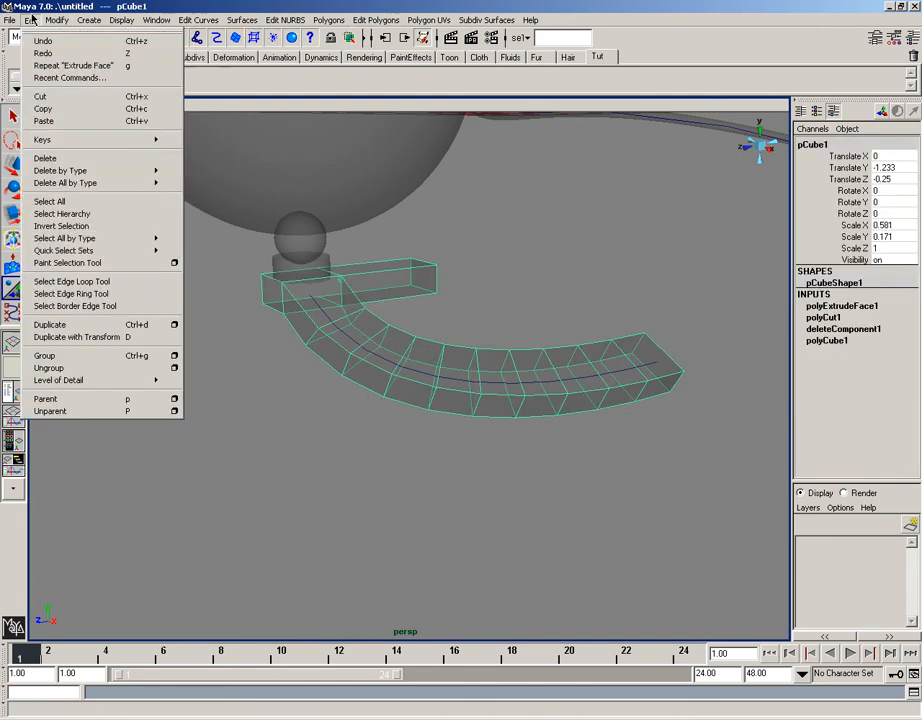
pyautogui.click(201, 191)
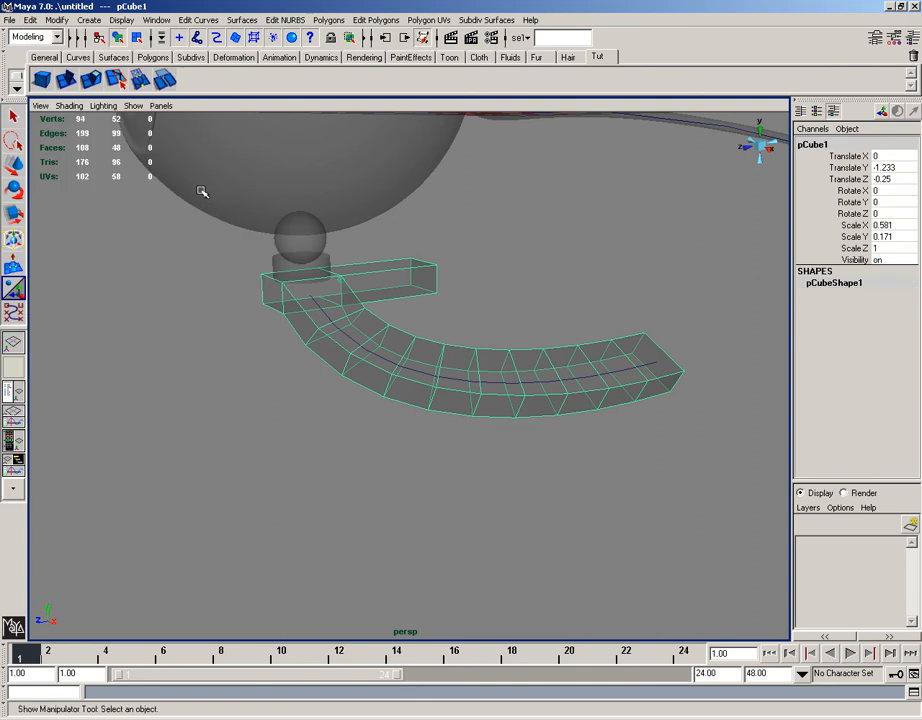
# Step: Delete the path curve inside the curved leg and reselect the block
pyautogui.click(502, 322)
pyautogui.click(492, 383)
pyautogui.click(500, 381)
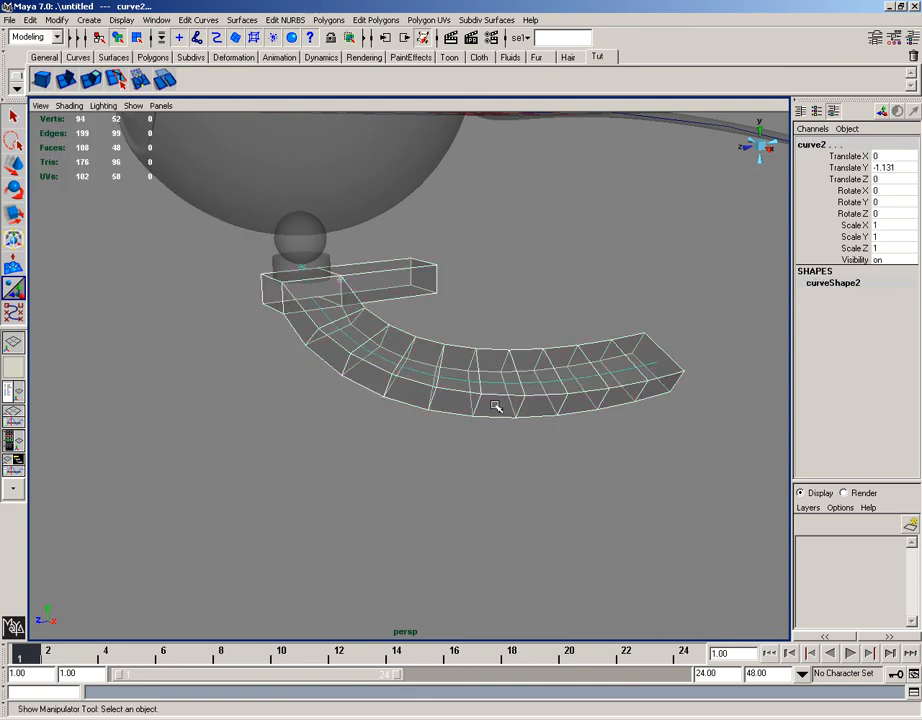
pyautogui.keyDown('shift'); pyautogui.click(495, 405); pyautogui.keyUp('shift')
pyautogui.click(410, 377)
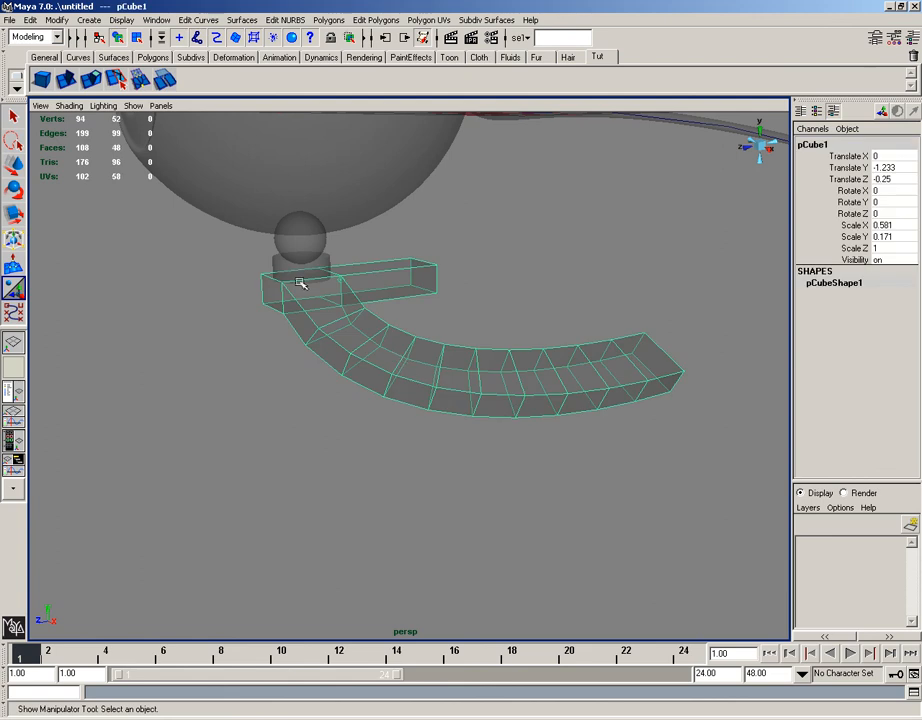
# Step: Mirror the half base in the -X direction, merged with the original and with Merge Vertices on
pyautogui.click(329, 20)
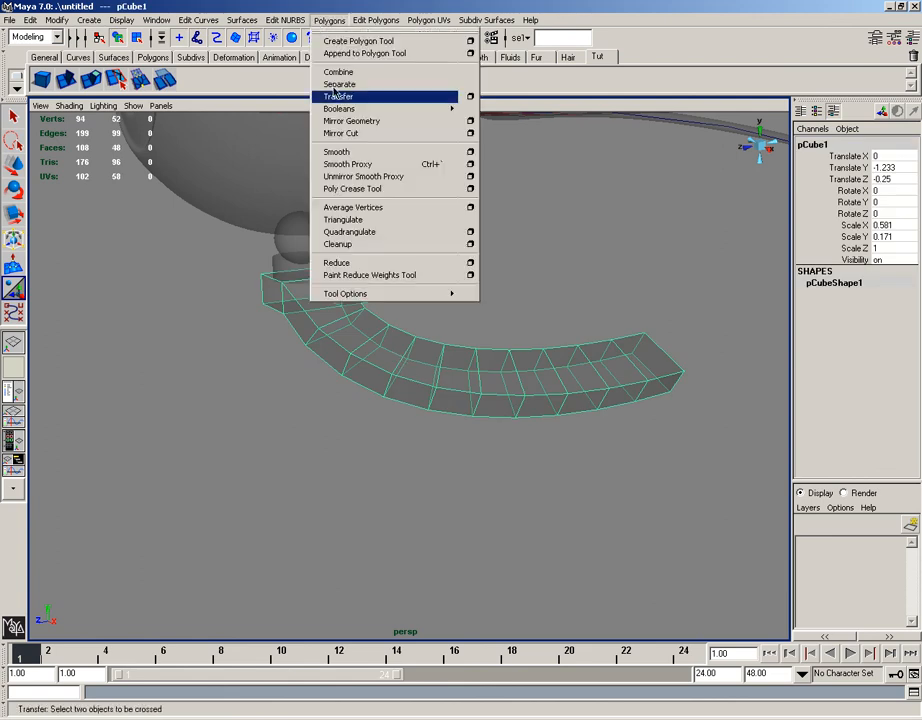
pyautogui.click(470, 121)
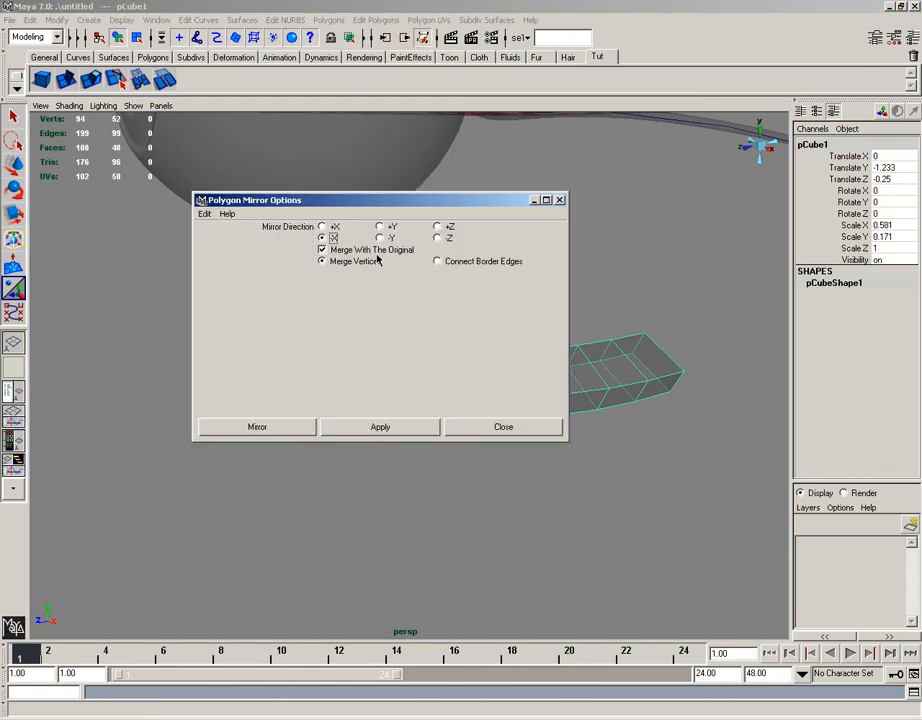
pyautogui.click(262, 427)
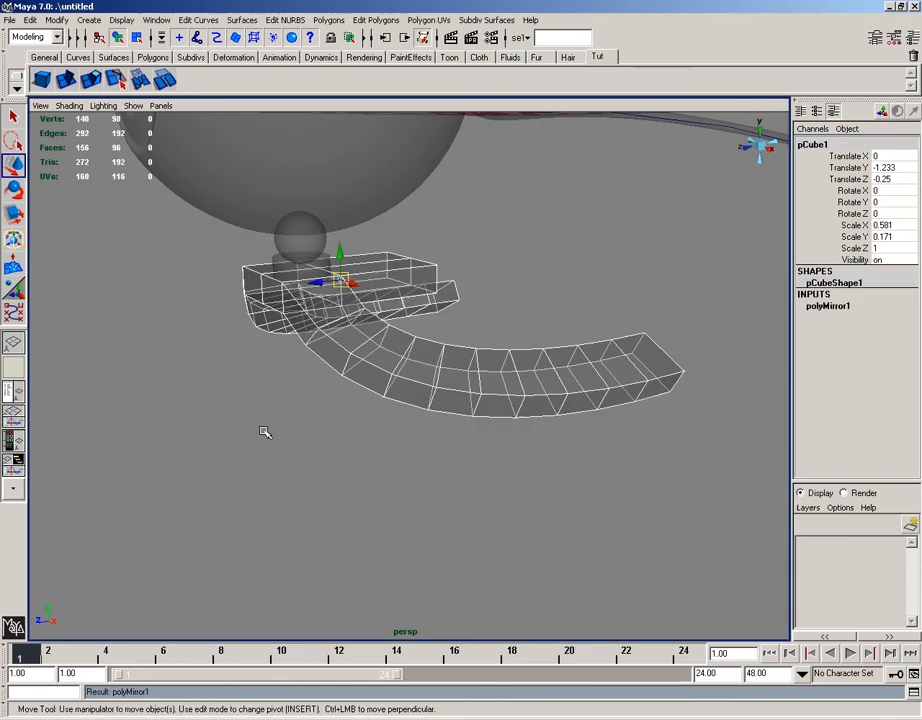
# Step: Extrude the two end faces of the mirrored base's central block backward to about Z -1.242
pyautogui.keyDown('alt'); pyautogui.moveTo(309, 399); pyautogui.dragTo(227, 459); pyautogui.keyUp('alt')
pyautogui.moveTo(227, 459); pyautogui.dragTo(214, 494, button='right')
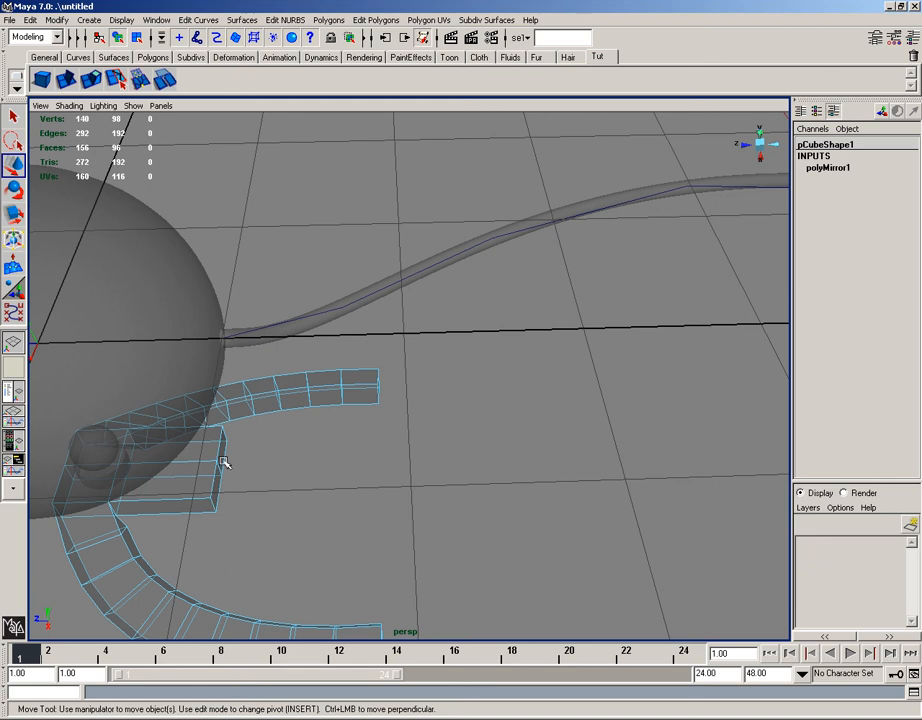
pyautogui.click(221, 464)
pyautogui.keyDown('shift'); pyautogui.click(216, 489); pyautogui.keyUp('shift')
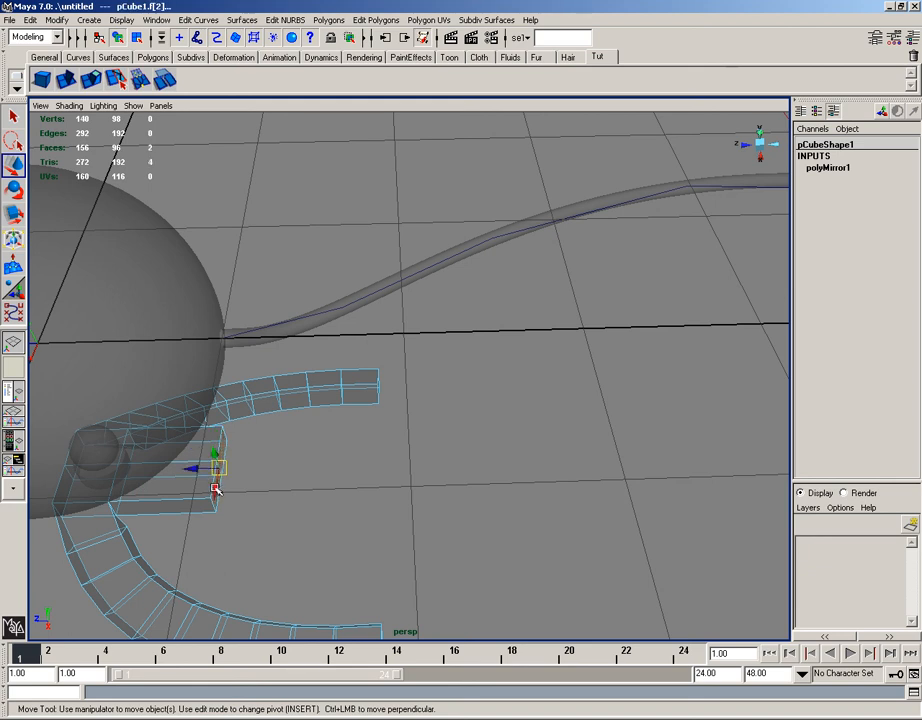
pyautogui.click(93, 79)
pyautogui.press('w')
pyautogui.moveTo(188, 467); pyautogui.dragTo(290, 457)
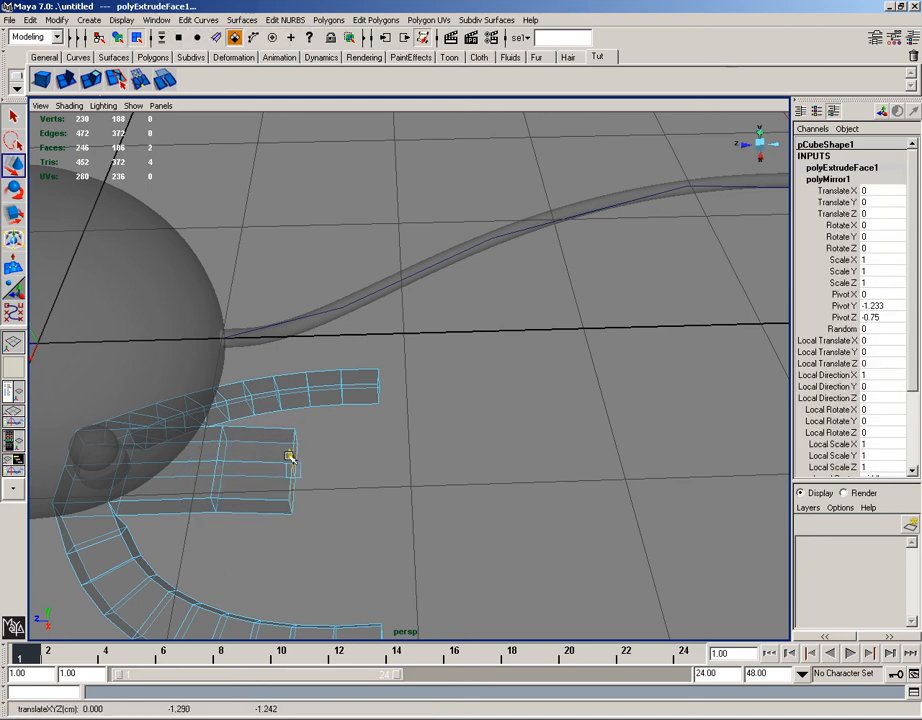
# Step: Extrude the central leg's end faces a second time and pull them further back
pyautogui.press('g')
pyautogui.press('w')
pyautogui.moveTo(283, 476); pyautogui.dragTo(381, 302)
# Step: Lower the central leg's two outer vertex rows in the side view to the level of the curved legs' ends
pyautogui.moveTo(385, 253); pyautogui.dragTo(323, 278)
pyautogui.moveTo(319, 239); pyautogui.dragTo(294, 241, button='right')
pyautogui.moveTo(307, 222); pyautogui.dragTo(192, 346)
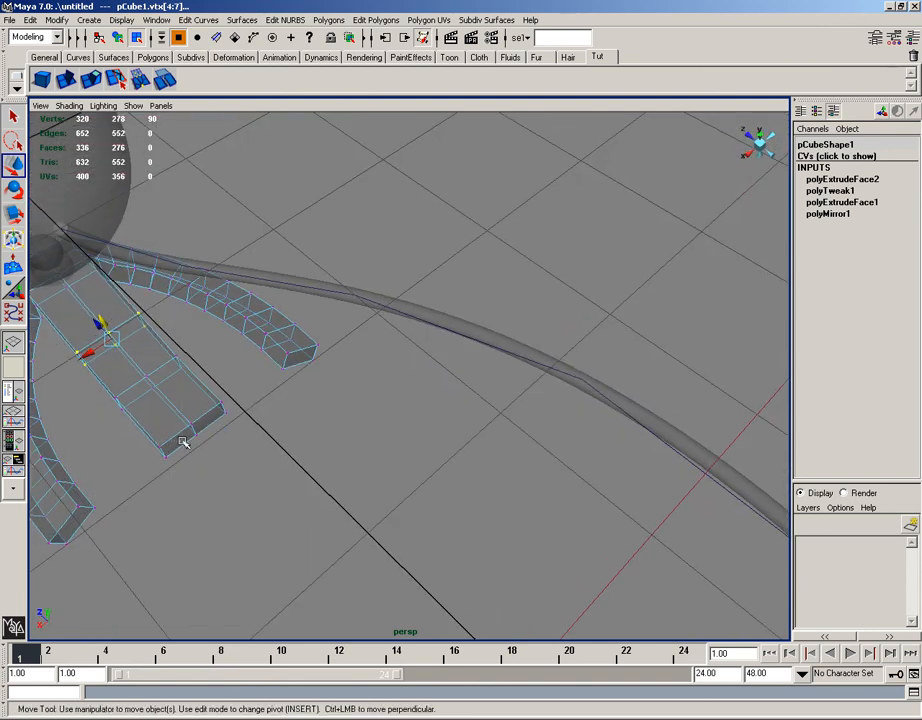
pyautogui.moveTo(106, 362); pyautogui.dragTo(216, 458)
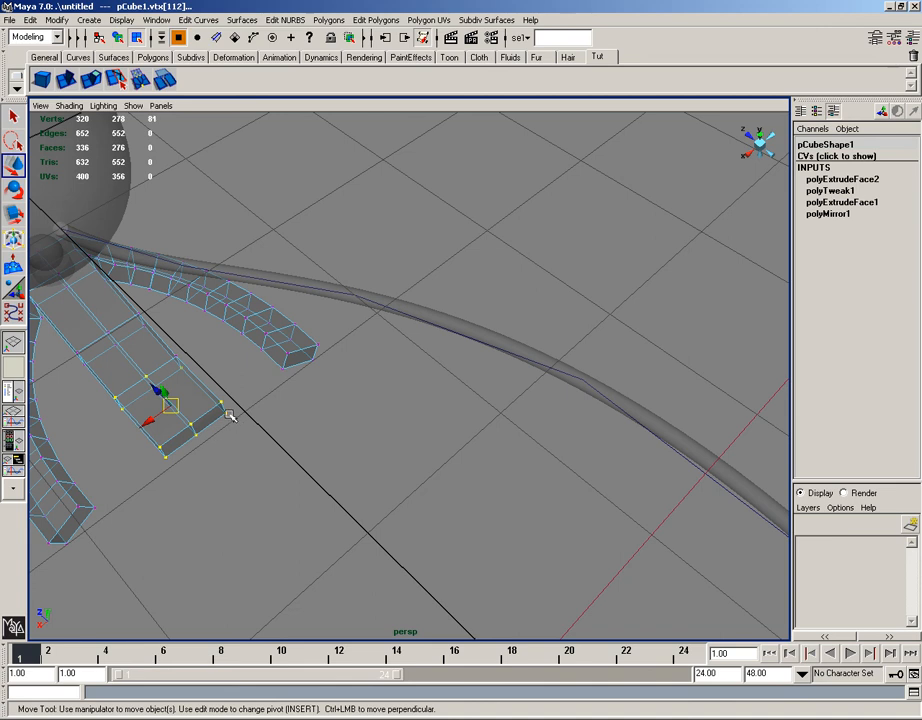
pyautogui.press('space')
pyautogui.moveTo(181, 366); pyautogui.dragTo(222, 370)
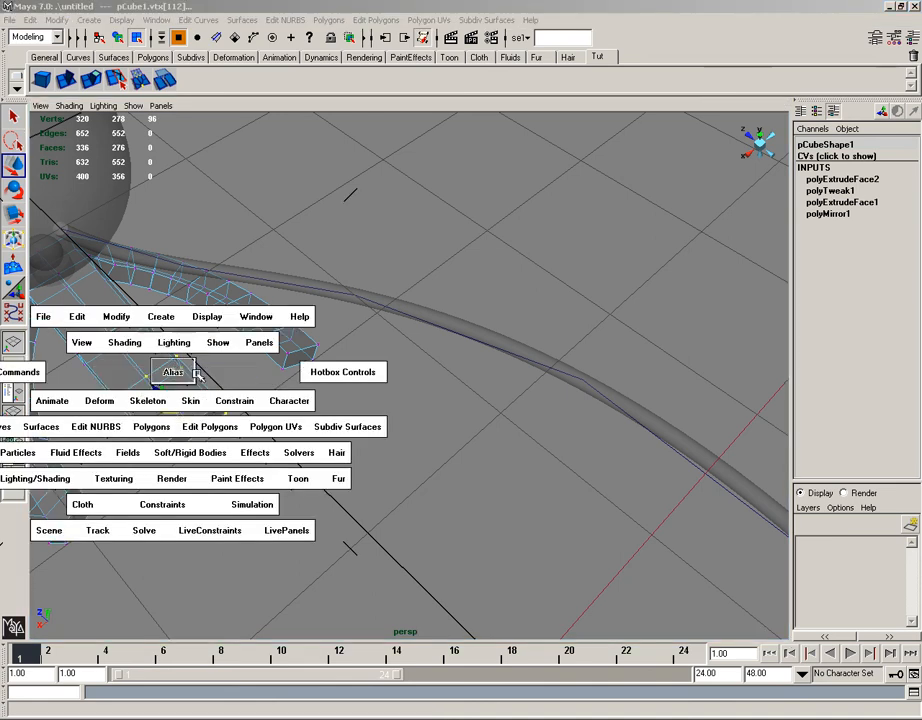
pyautogui.keyDown('alt'); pyautogui.moveTo(767, 466); pyautogui.dragTo(425, 272, button='middle'); pyautogui.keyUp('alt')
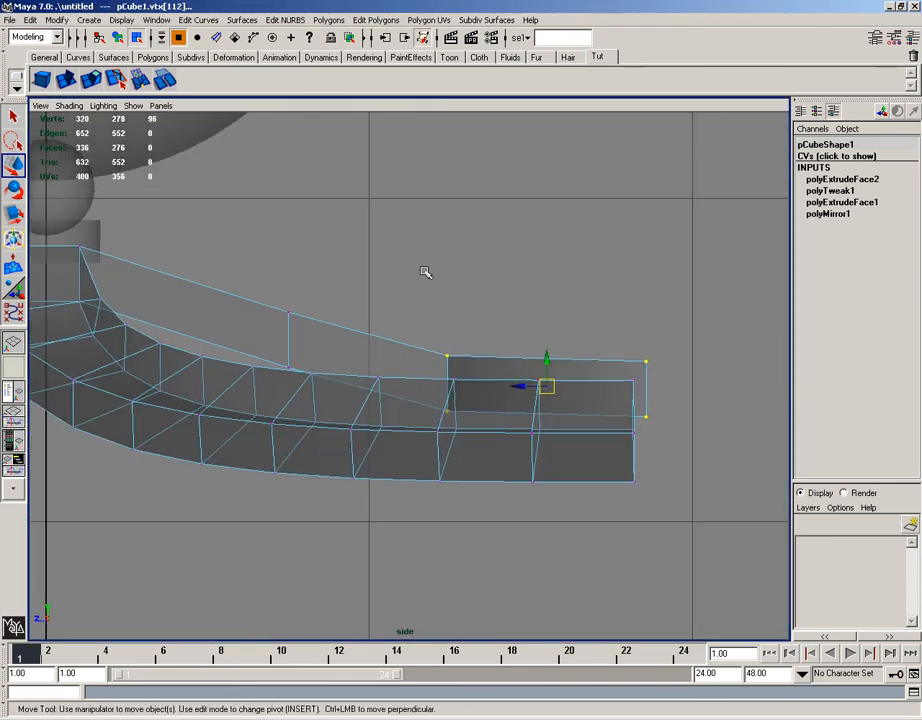
pyautogui.moveTo(542, 356); pyautogui.dragTo(533, 430)
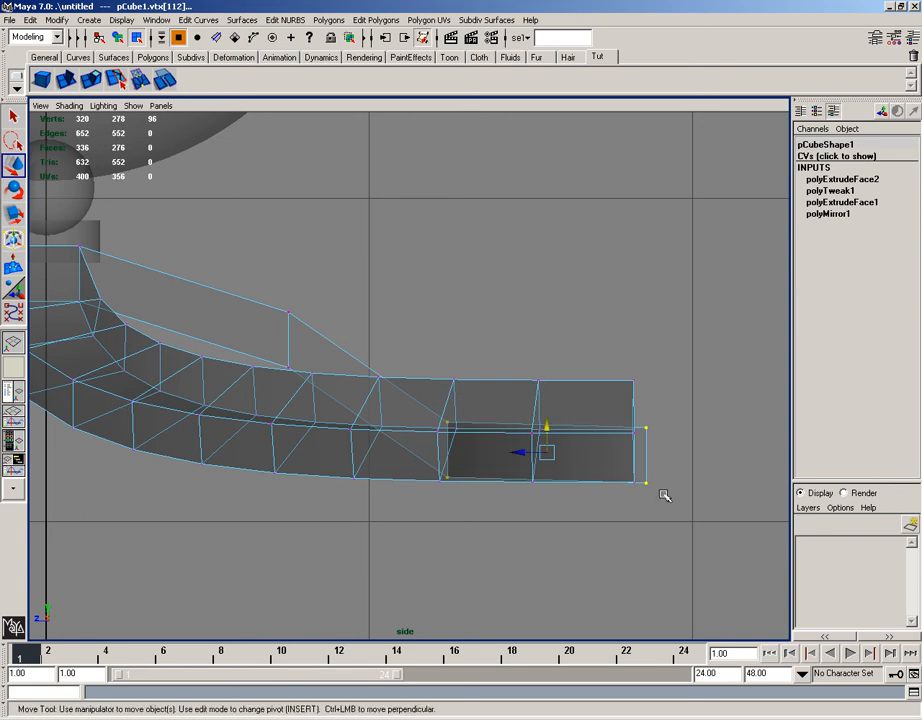
# Step: Fine-tune the central leg's middle vertex row to about Y -1.791, lower the row before it, and return to object mode
pyautogui.keyDown('shift'); pyautogui.moveTo(646, 498); pyautogui.dragTo(639, 500); pyautogui.keyUp('shift')
pyautogui.moveTo(445, 429); pyautogui.dragTo(449, 432)
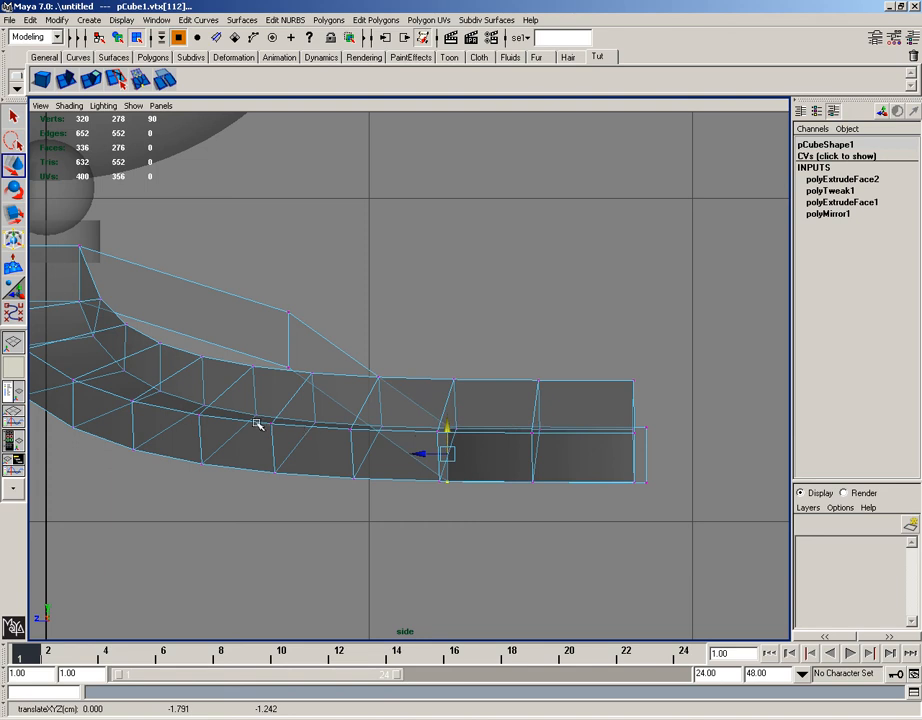
pyautogui.moveTo(280, 305); pyautogui.dragTo(295, 372)
pyautogui.moveTo(287, 316); pyautogui.dragTo(285, 373)
pyautogui.moveTo(237, 392); pyautogui.dragTo(264, 377, button='right')
# Step: Turn off X-Ray shading and move the whole base back to Z -0.327 beneath the collar
pyautogui.click(69, 105)
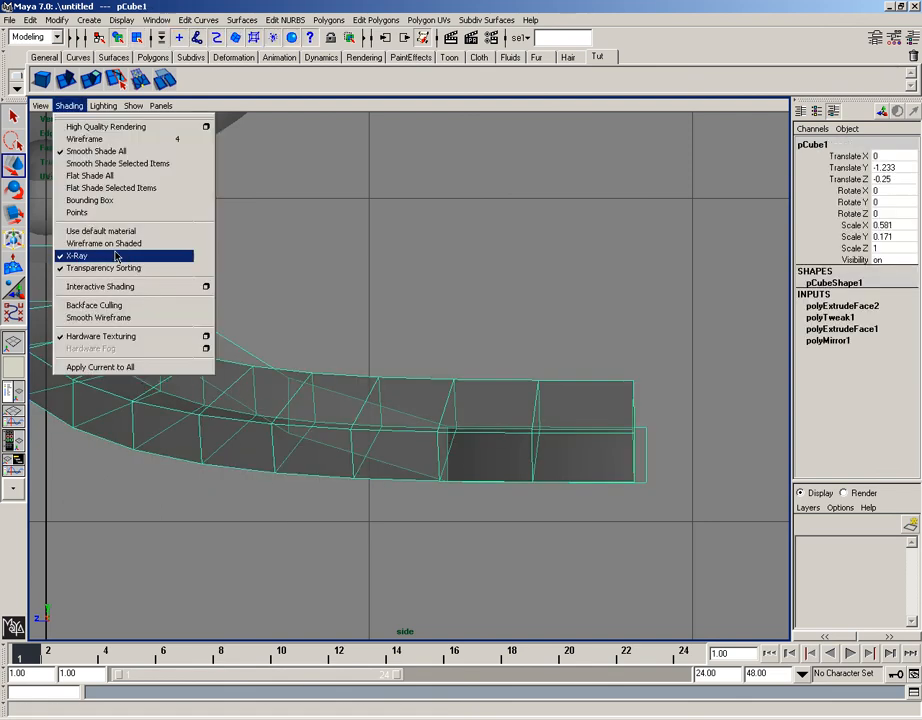
pyautogui.click(72, 255)
pyautogui.moveTo(123, 352); pyautogui.dragTo(131, 343, button='right')
pyautogui.press('space')
pyautogui.moveTo(123, 354); pyautogui.dragTo(124, 326)
pyautogui.keyDown('alt'); pyautogui.moveTo(179, 359); pyautogui.dragTo(330, 355); pyautogui.keyUp('alt')
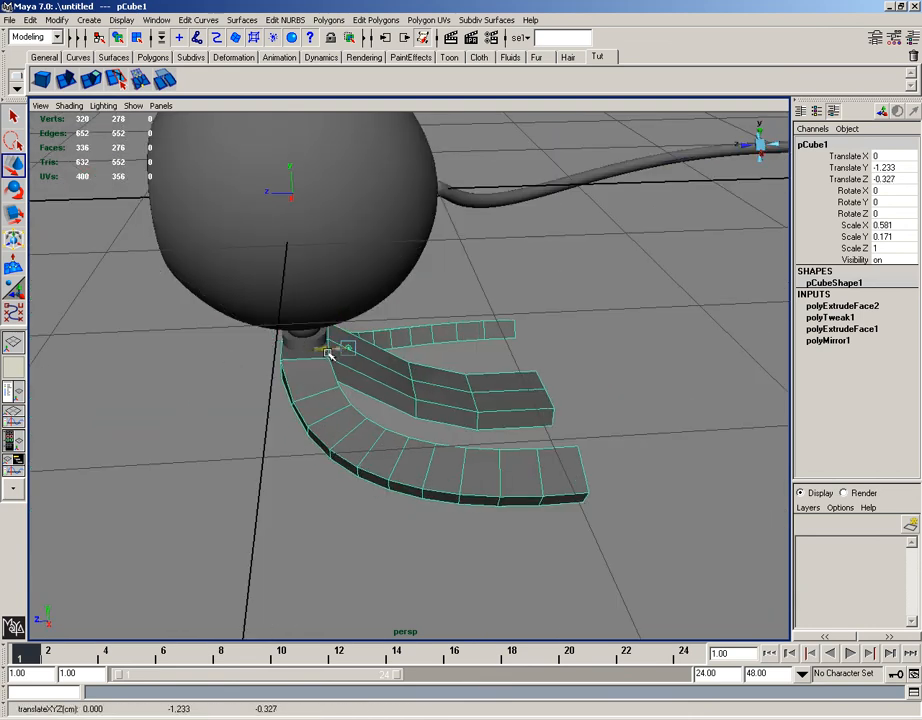
# Step: Convert the polygon base to a subdivision surface
pyautogui.press('g')
pyautogui.hotkey('ctrl', 'z')
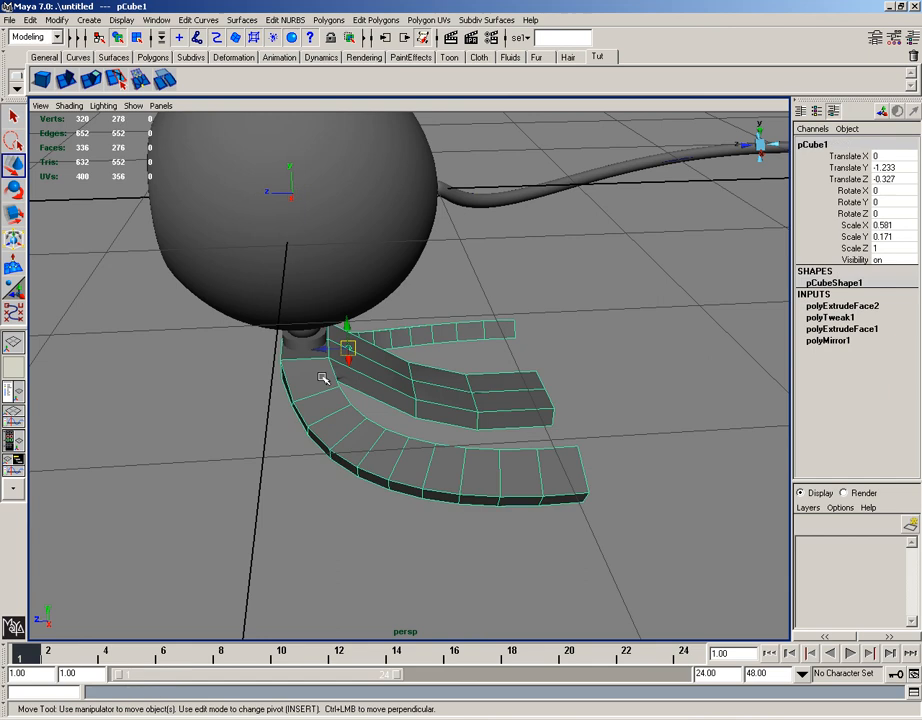
pyautogui.press('g')
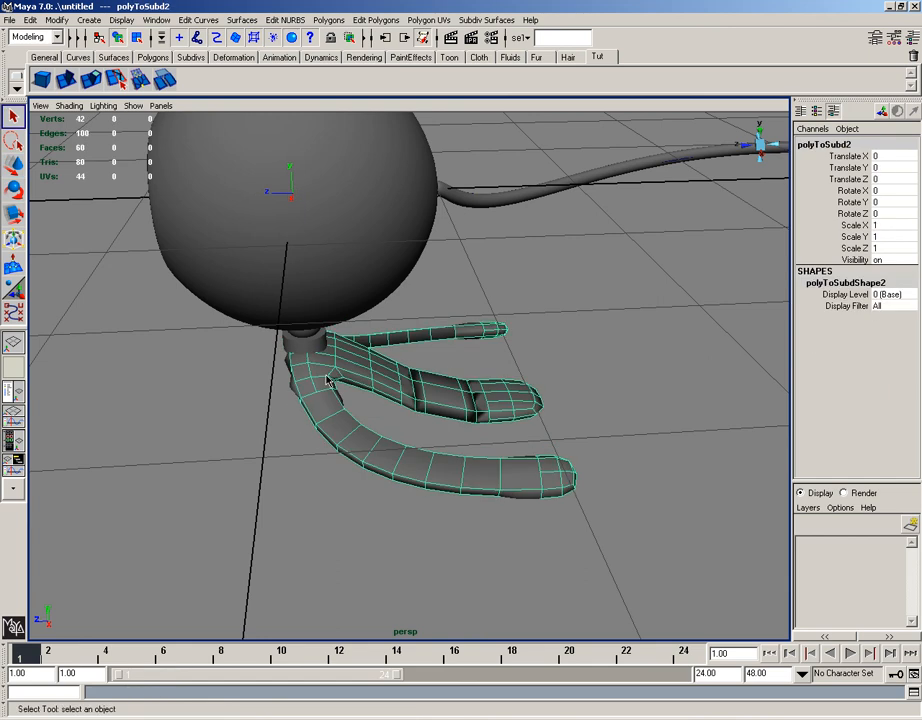
# Step: Display the subdivision base at a finer smoothness and select it with the Move tool
pyautogui.click(597, 422)
pyautogui.keyDown('alt'); pyautogui.moveTo(597, 422); pyautogui.dragTo(356, 377); pyautogui.keyUp('alt')
pyautogui.click(366, 370)
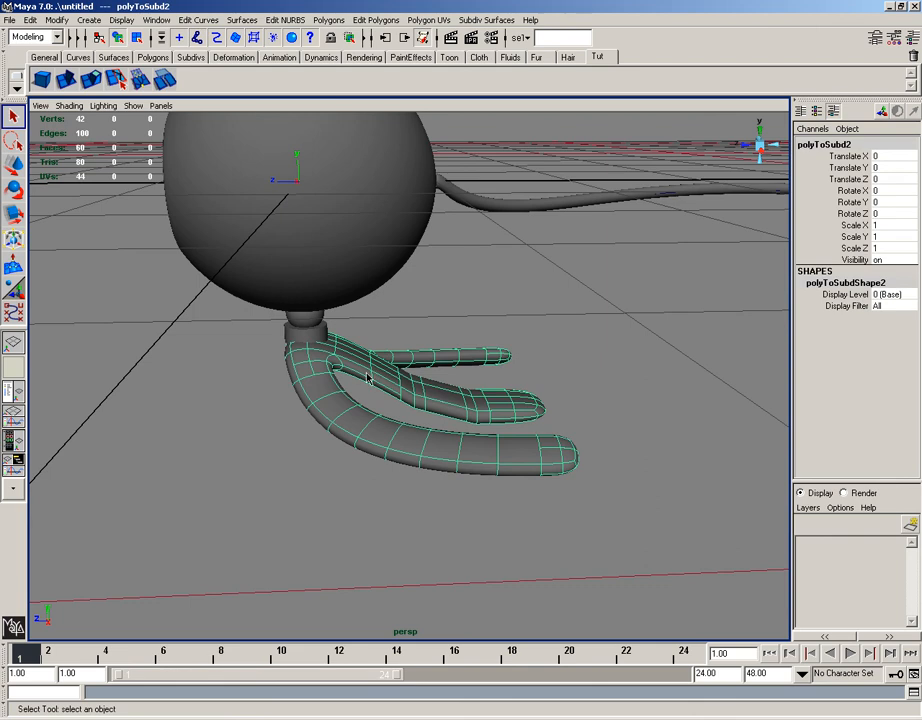
pyautogui.press('w')
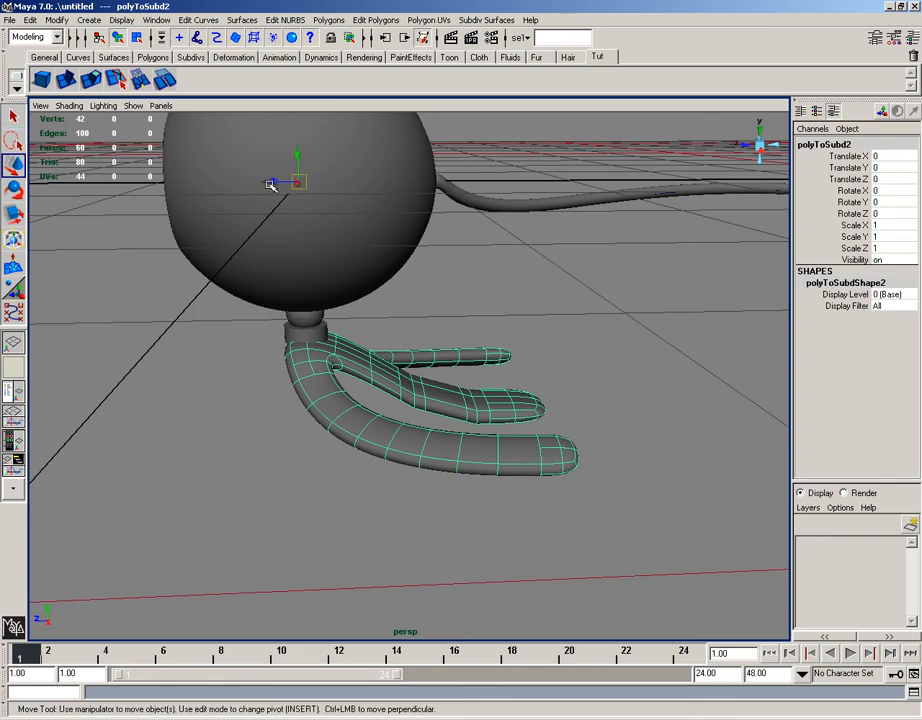